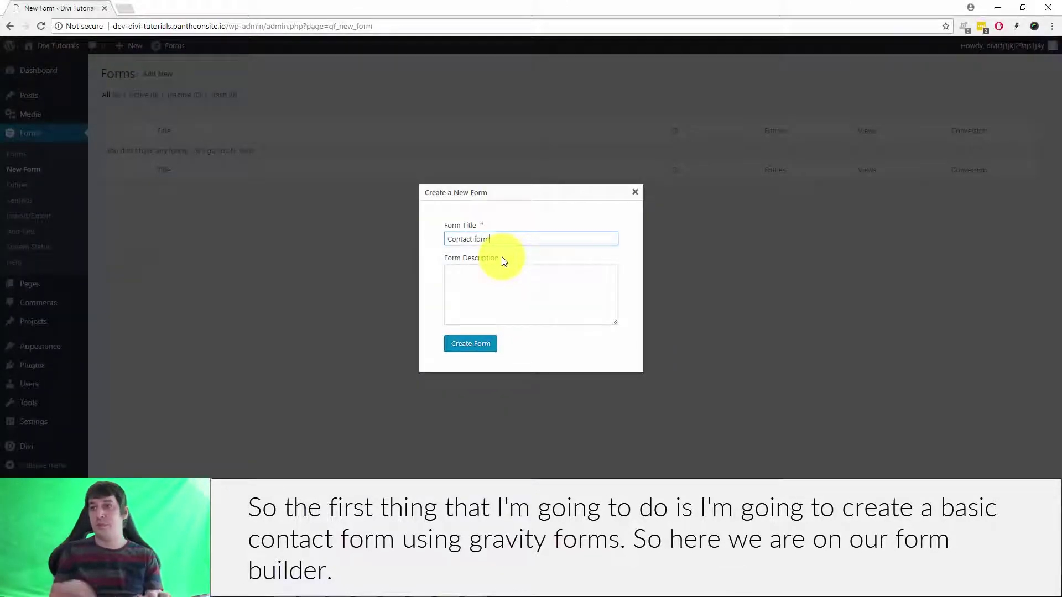
# Create the Contact form with Single Line Text, Paragraph Text and Email fields, moving Email to the middle
pyautogui.click(491, 267)
pyautogui.click(471, 344)
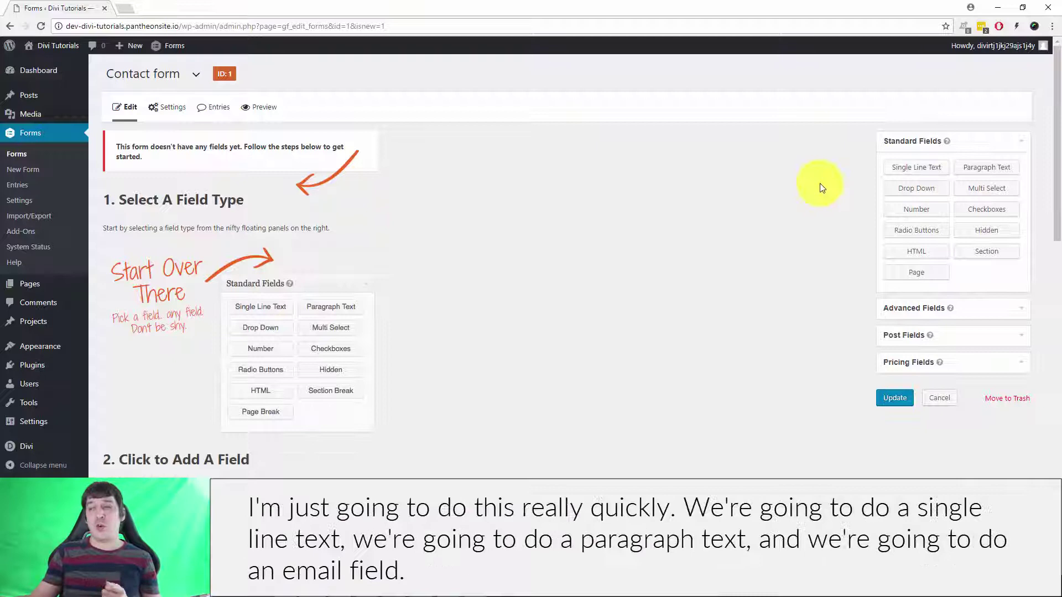
pyautogui.click(927, 169)
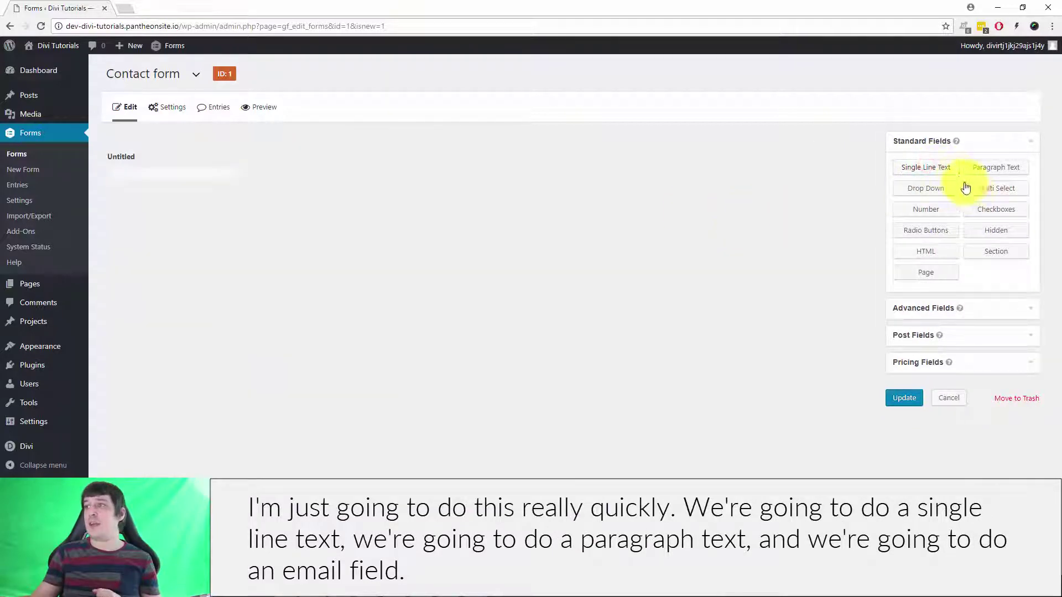
pyautogui.click(1016, 167)
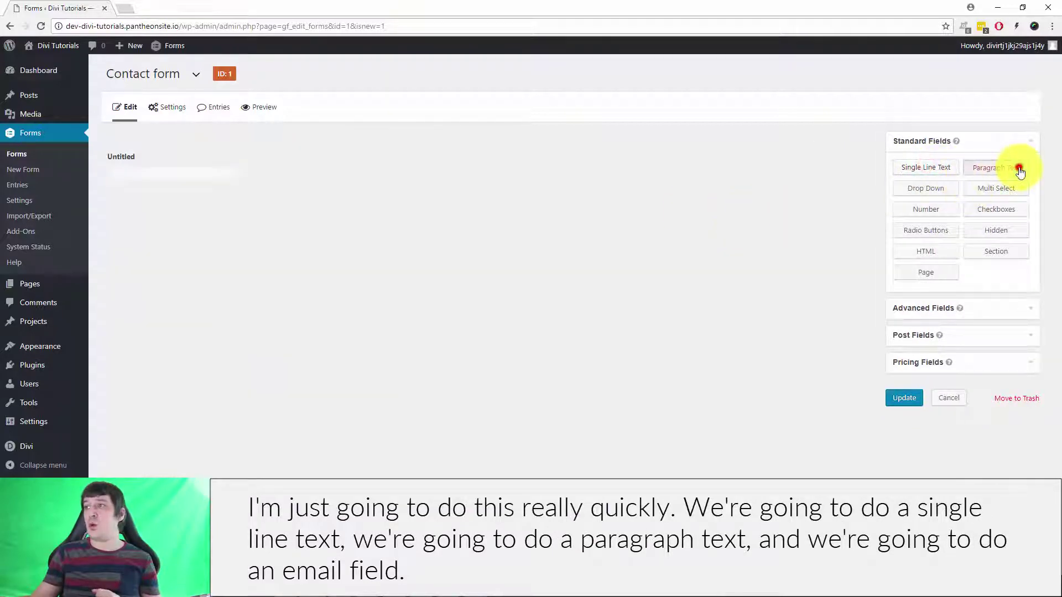
pyautogui.click(916, 309)
pyautogui.click(929, 258)
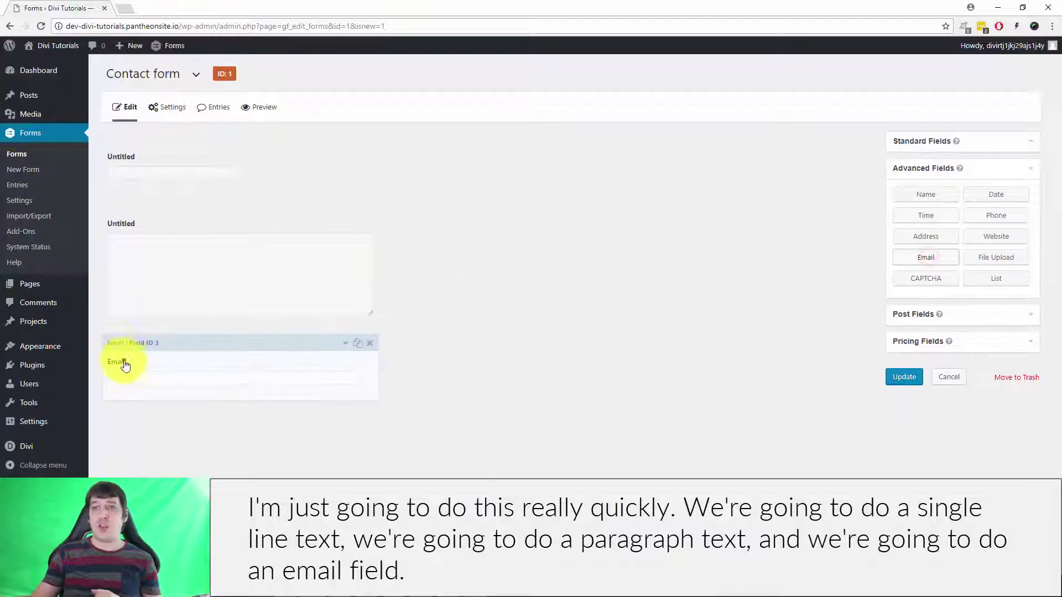
pyautogui.moveTo(171, 343); pyautogui.dragTo(95, 238)
# Relabel the first field 'Name' and the paragraph field 'Message', then update the form
pyautogui.click(161, 165)
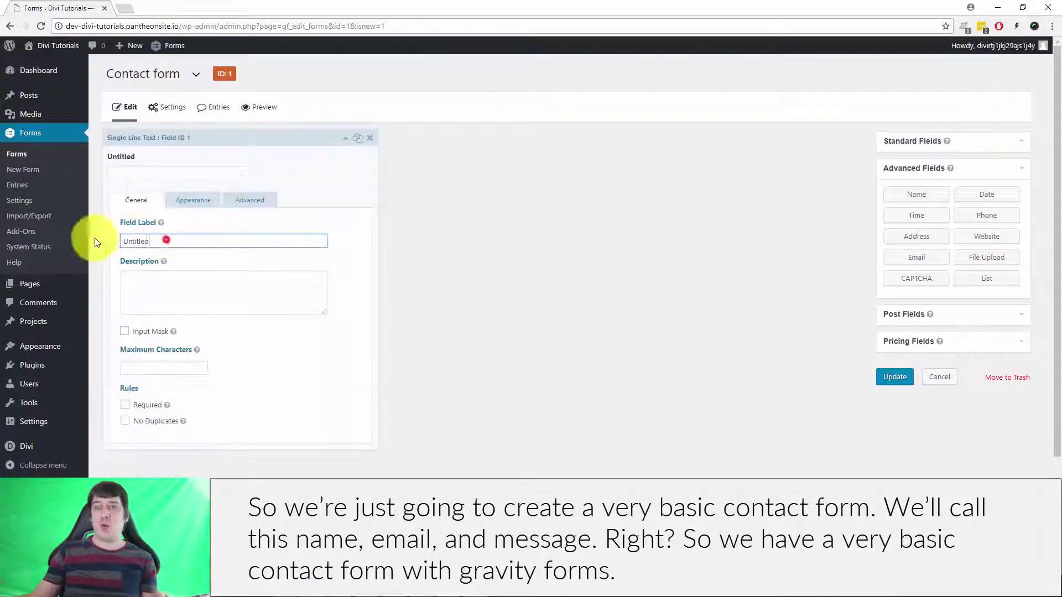
pyautogui.write('Name')
pyautogui.click(517, 228)
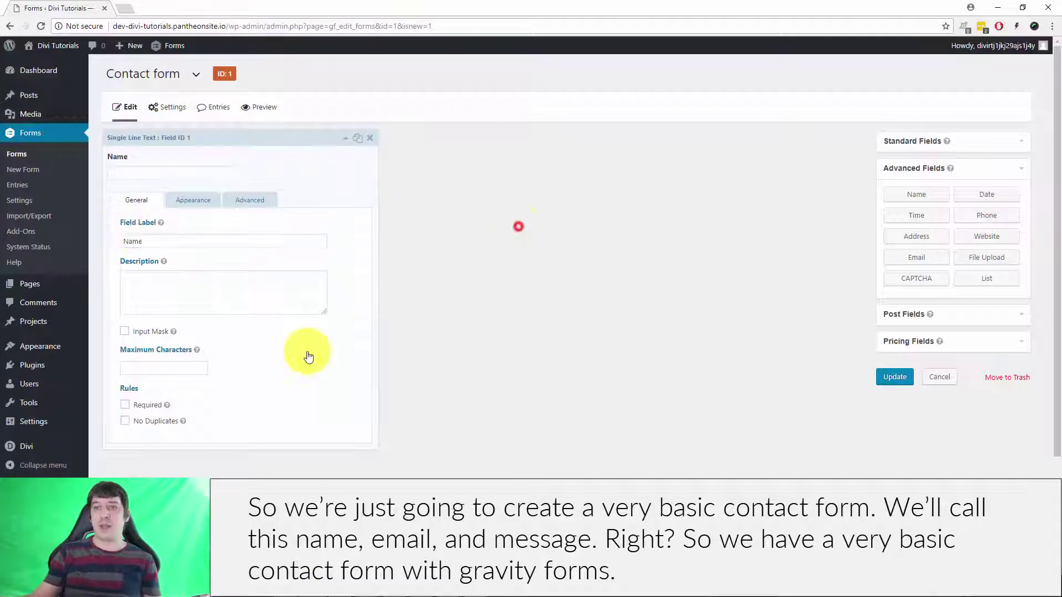
pyautogui.scroll(-3, 209, 362)
pyautogui.click(183, 451)
pyautogui.moveTo(169, 328); pyautogui.dragTo(109, 327)
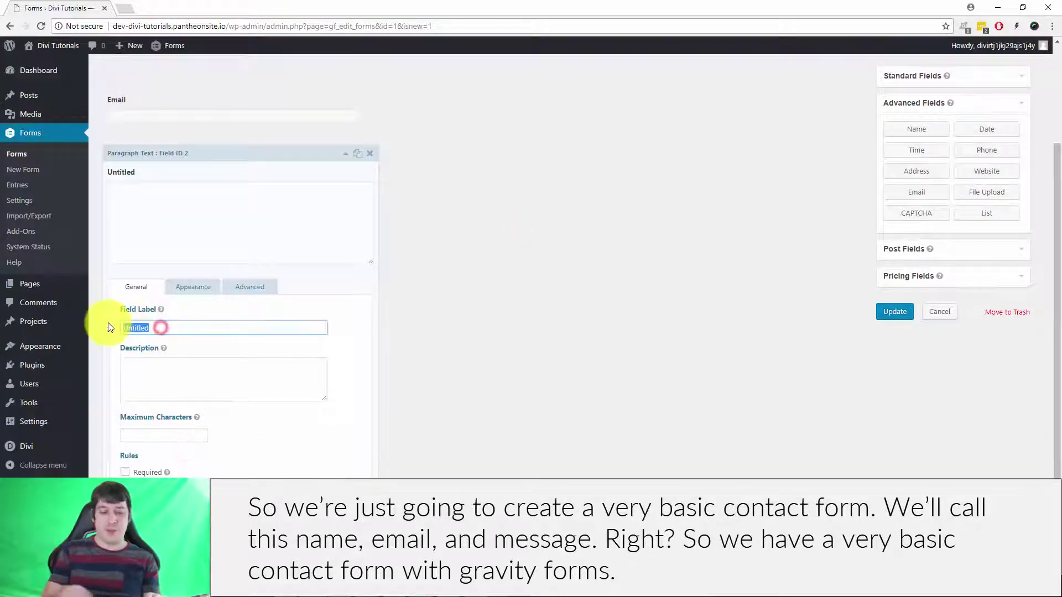
pyautogui.write('Message')
pyautogui.click(578, 287)
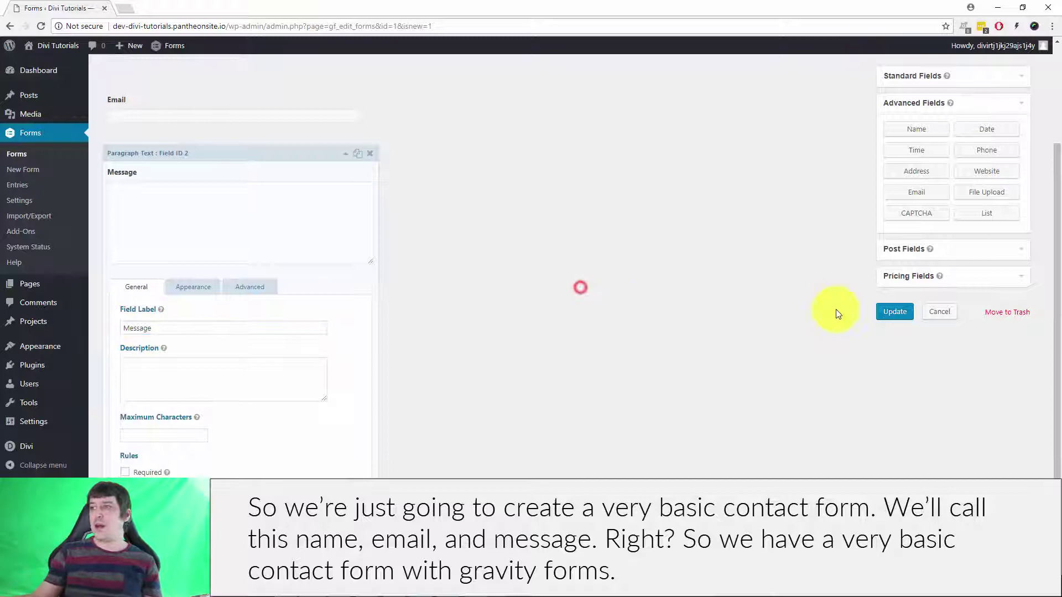
pyautogui.click(895, 312)
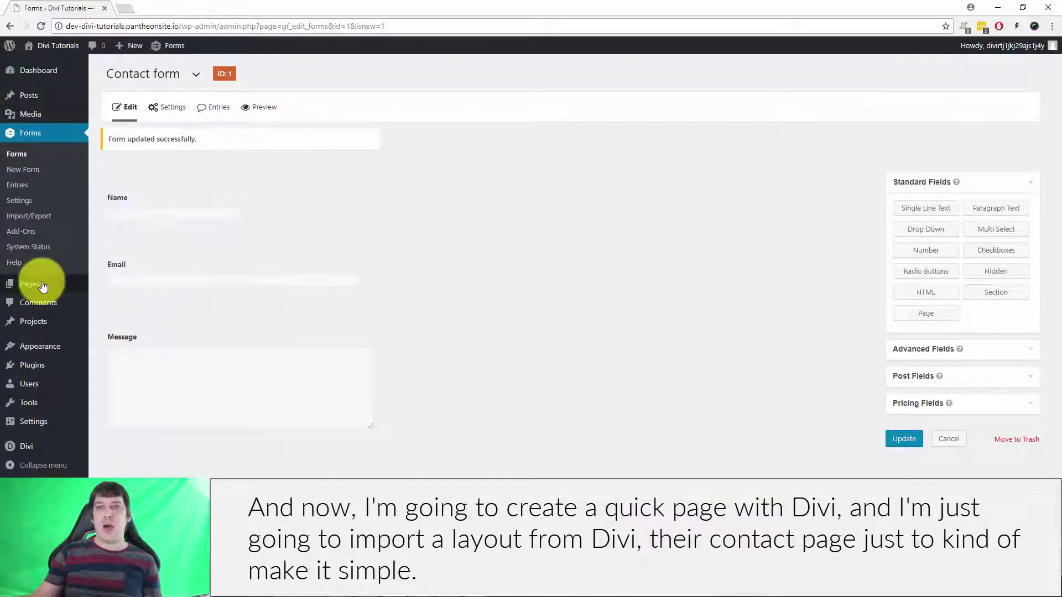
# Add and publish a page titled 'Contact Us', then switch it to the Divi Visual Builder
pyautogui.click(127, 283)
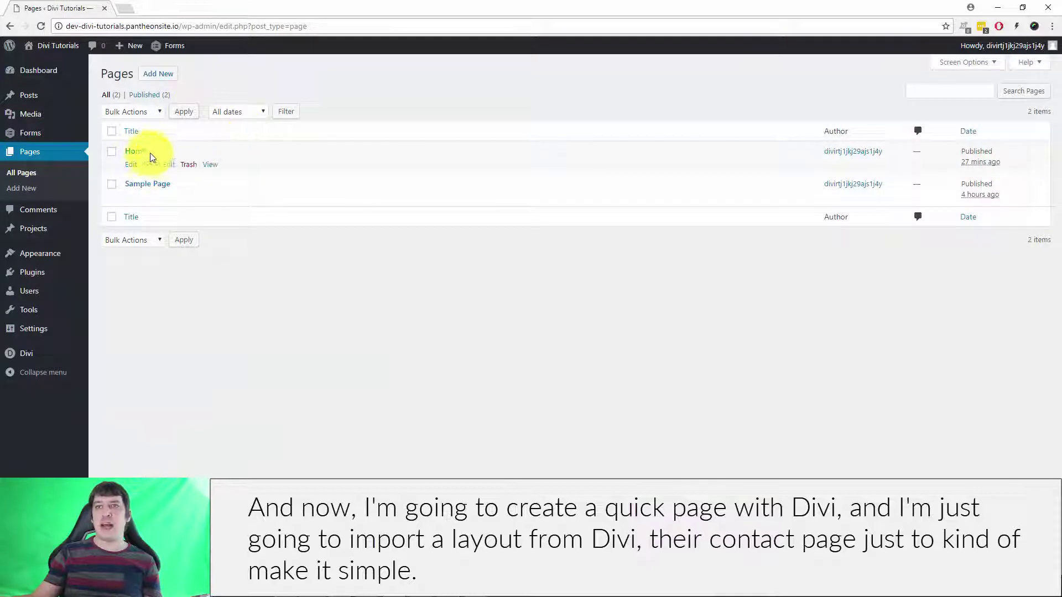
pyautogui.click(161, 72)
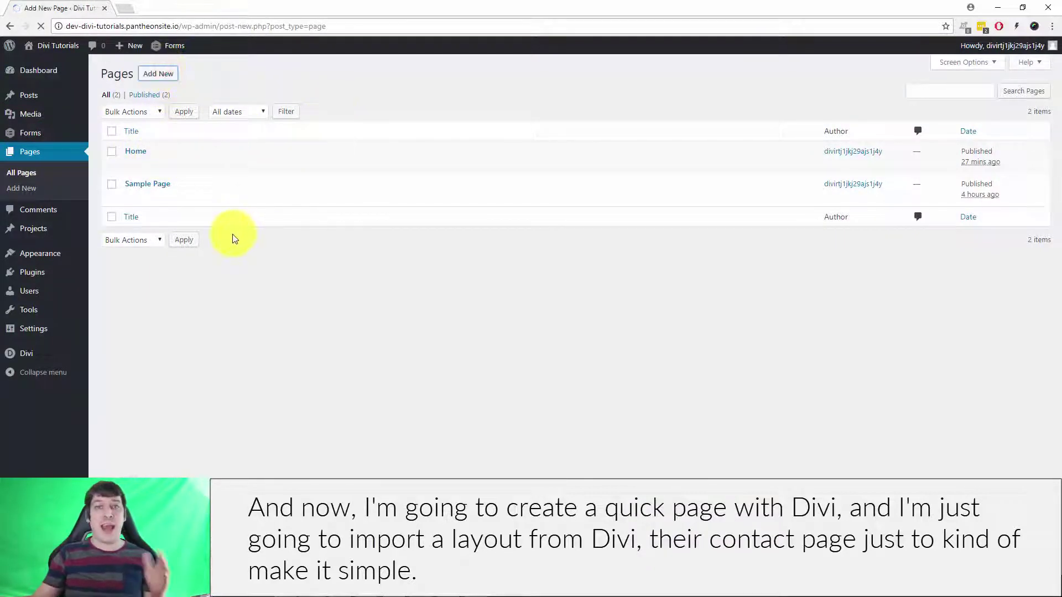
pyautogui.write('C')
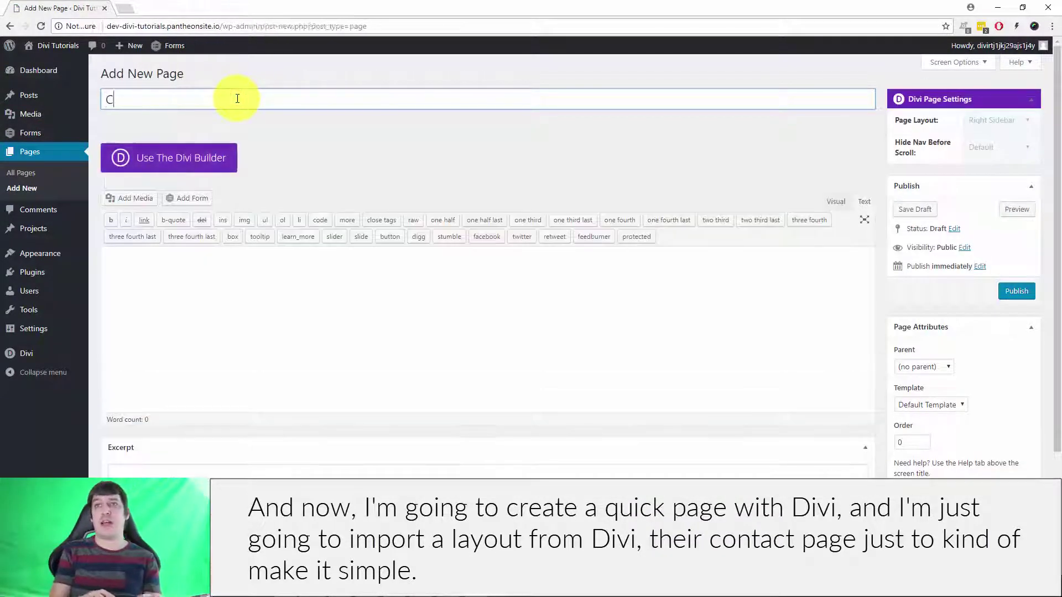
pyautogui.write('ontact Us')
pyautogui.click(266, 329)
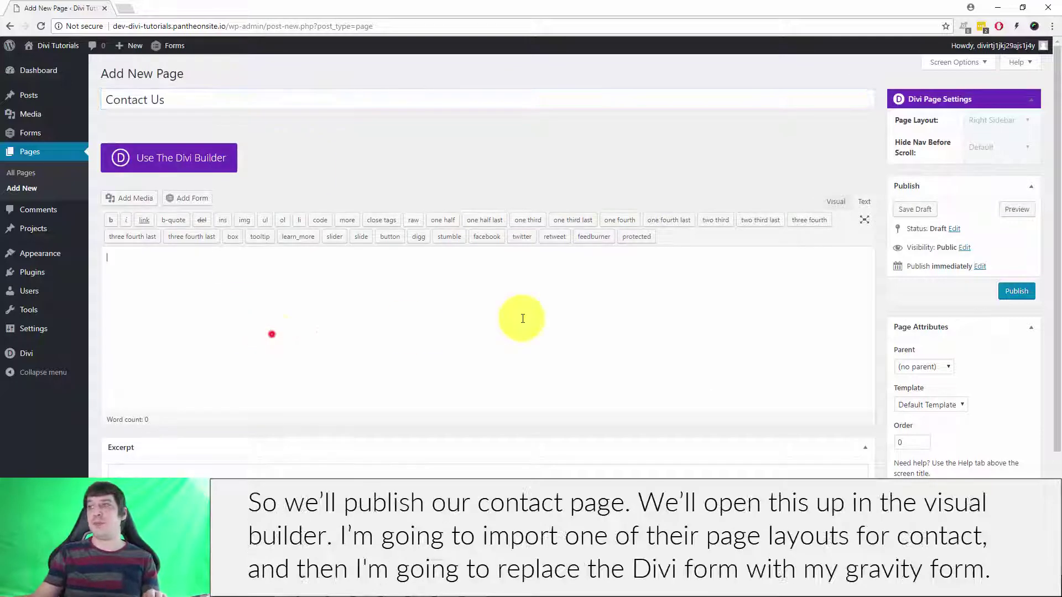
pyautogui.click(1026, 295)
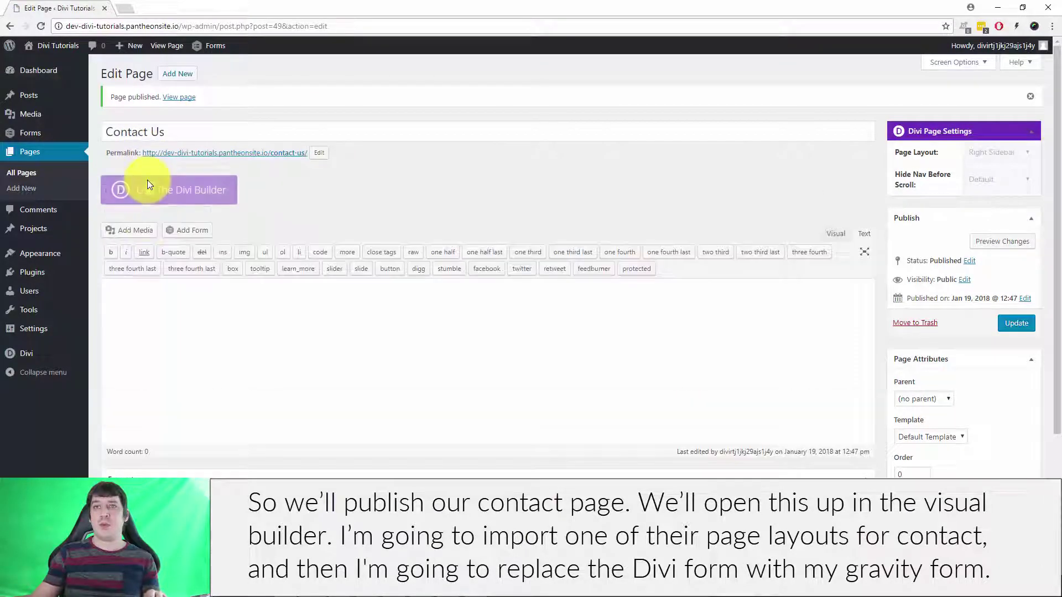
pyautogui.click(147, 184)
pyautogui.click(312, 191)
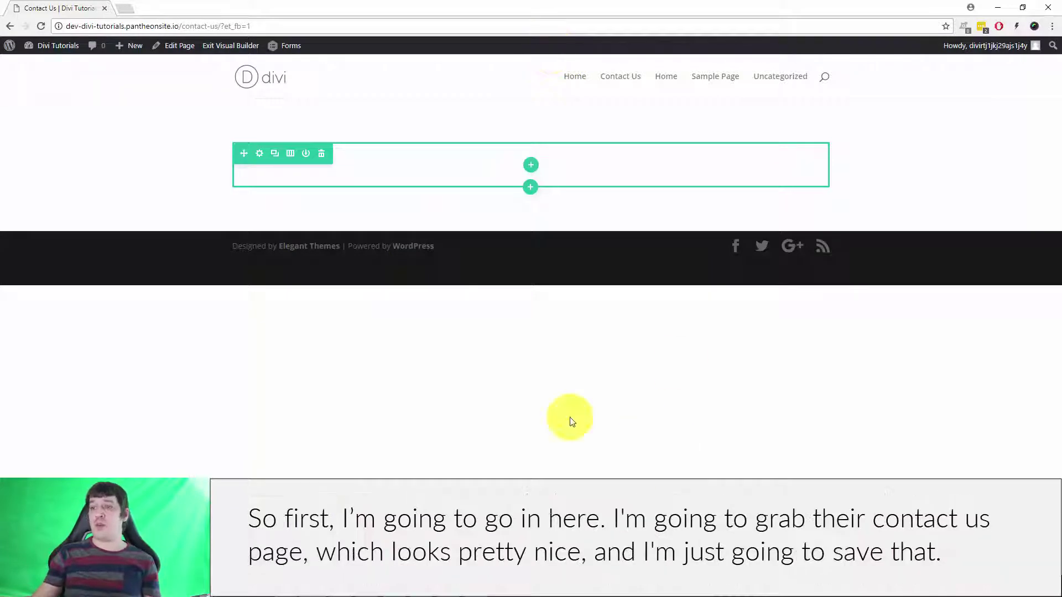
# Load the predefined Contact Us layout from the Divi library
pyautogui.click(517, 584)
pyautogui.scroll(-5, 408, 443)
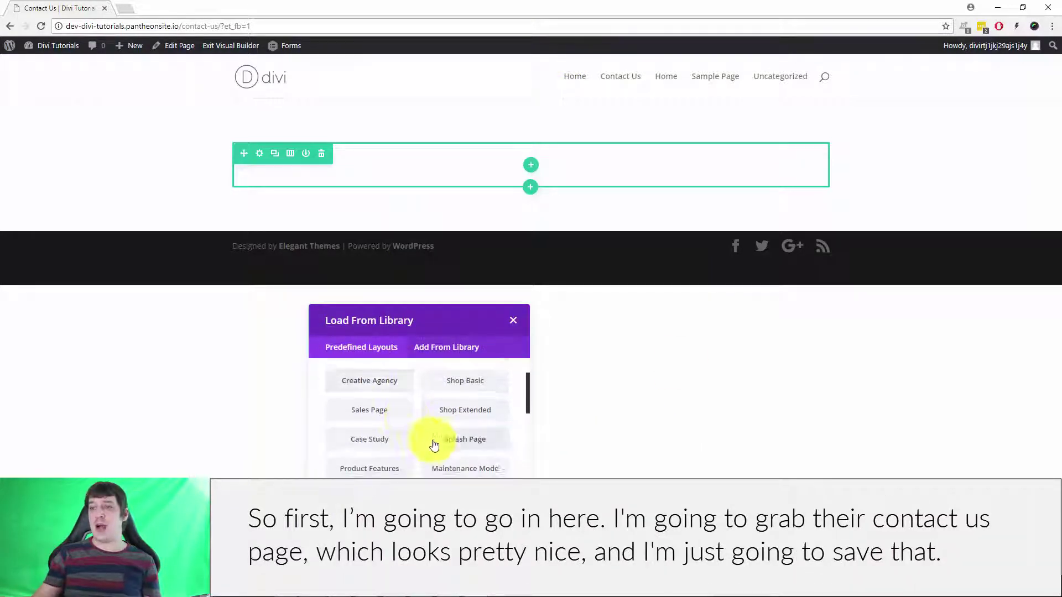
pyautogui.click(386, 440)
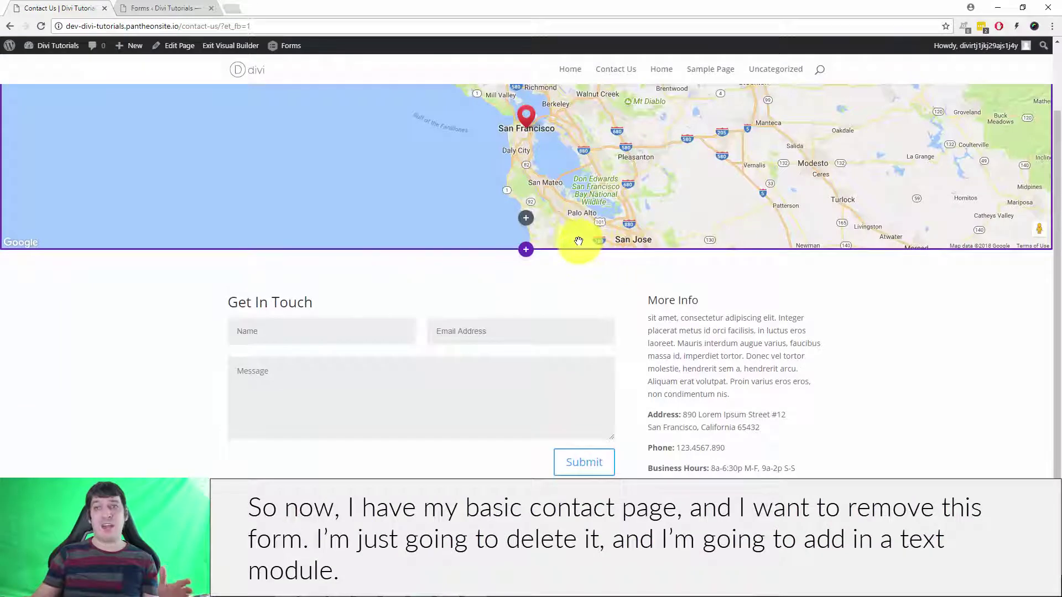
# Delete the layout's contact form module and insert a Text module in its place
pyautogui.click(453, 323)
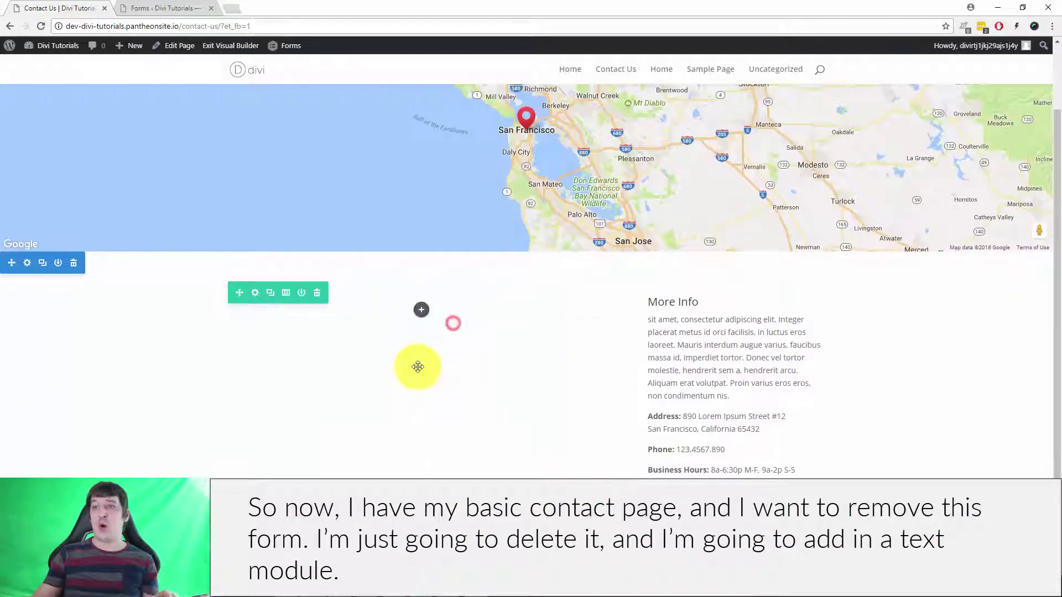
pyautogui.click(422, 311)
pyautogui.write('te')
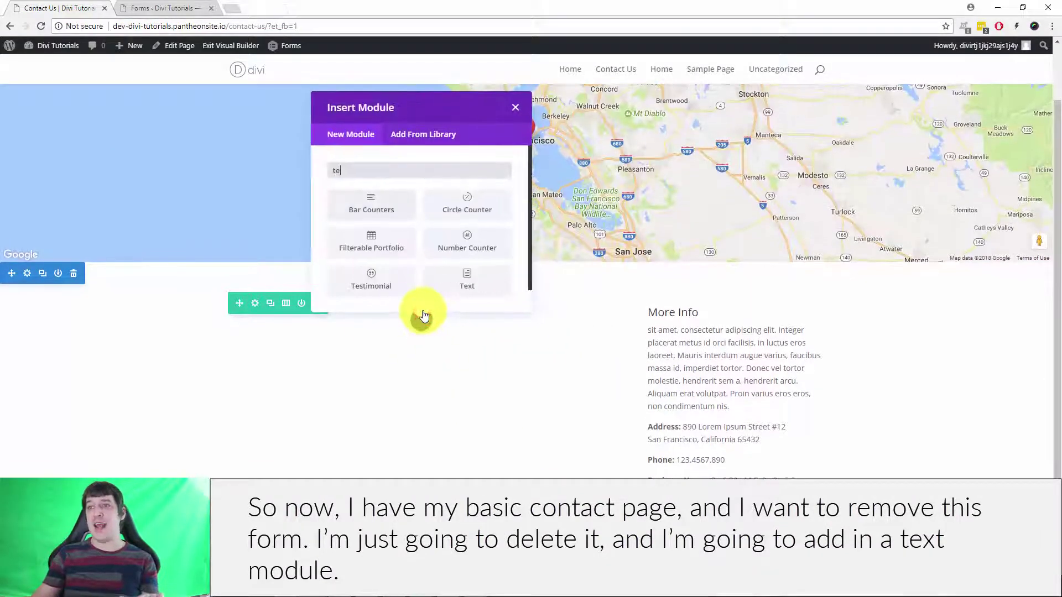
pyautogui.write('xt')
pyautogui.click(386, 209)
pyautogui.moveTo(203, 115); pyautogui.dragTo(425, 194)
# Put [gravityform id=1 title=false description=false ajax=true] in the Text module's content, keeping plain-text mode
pyautogui.click(411, 363)
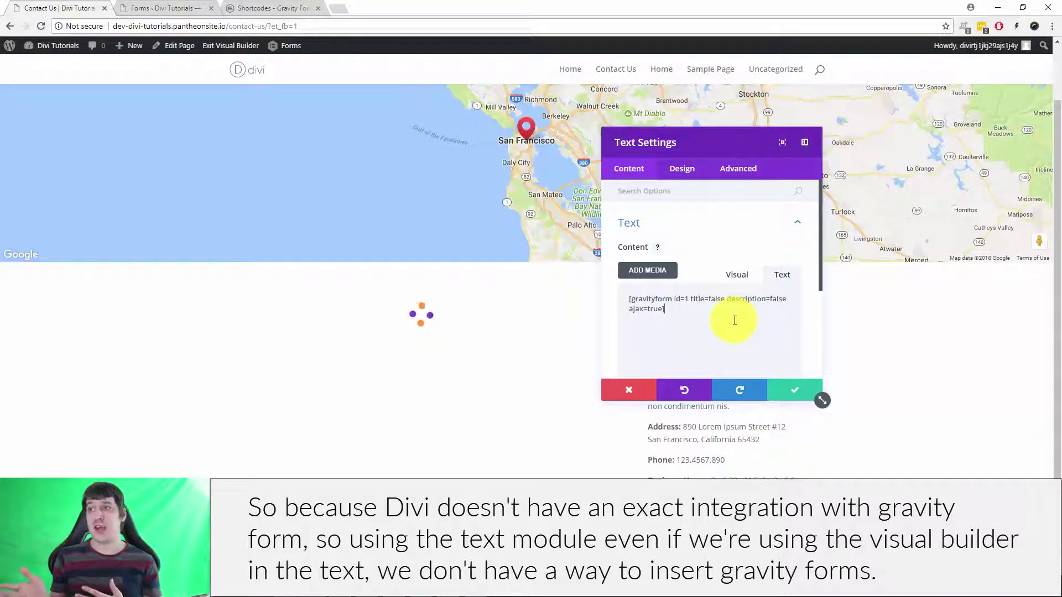
pyautogui.click(736, 275)
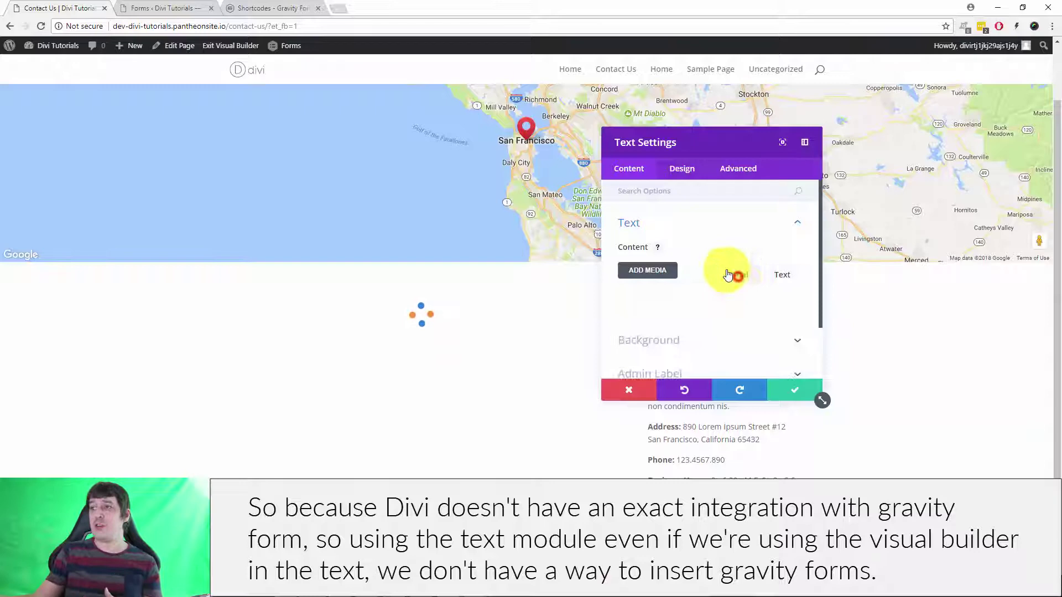
pyautogui.click(822, 400)
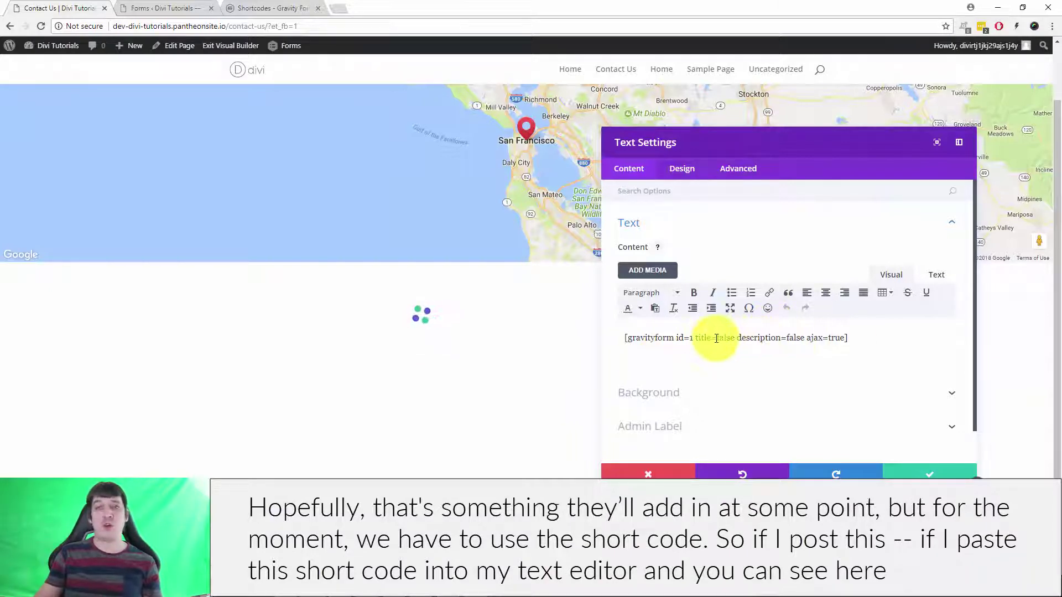
pyautogui.click(937, 275)
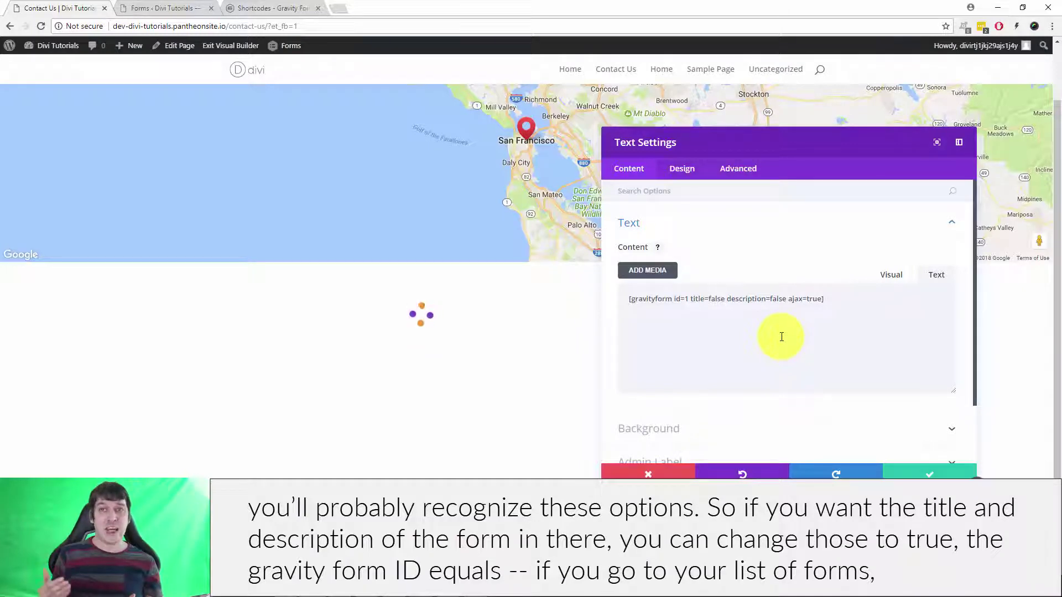
pyautogui.click(160, 7)
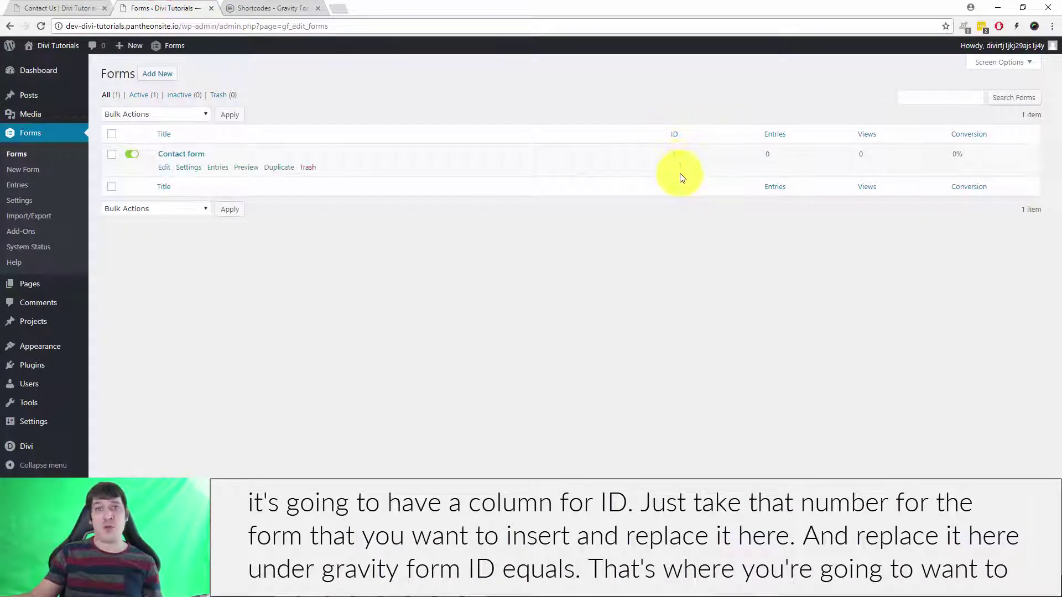
pyautogui.click(33, 6)
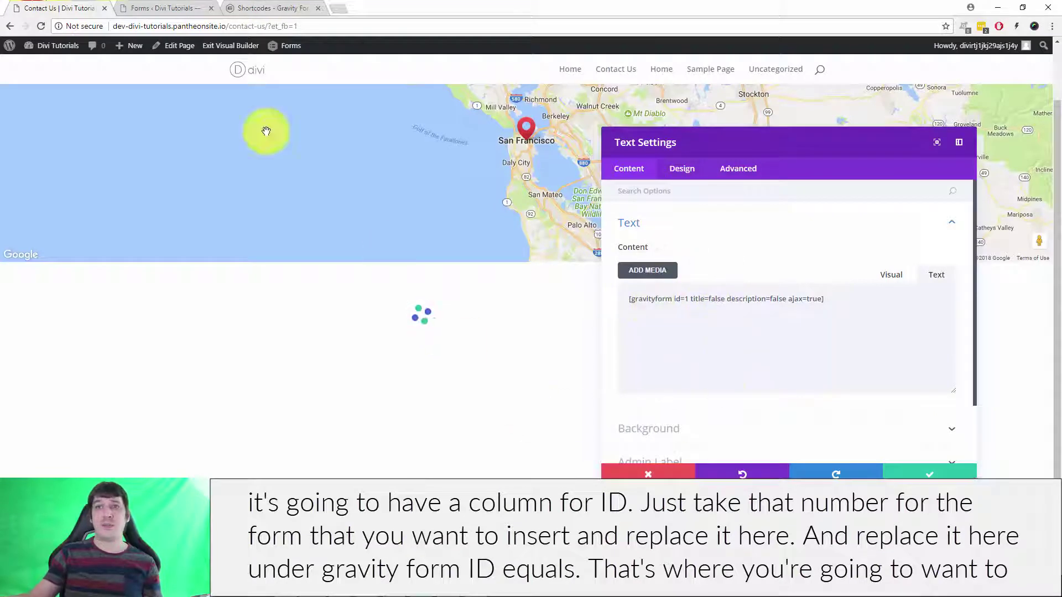
pyautogui.doubleClick(651, 299)
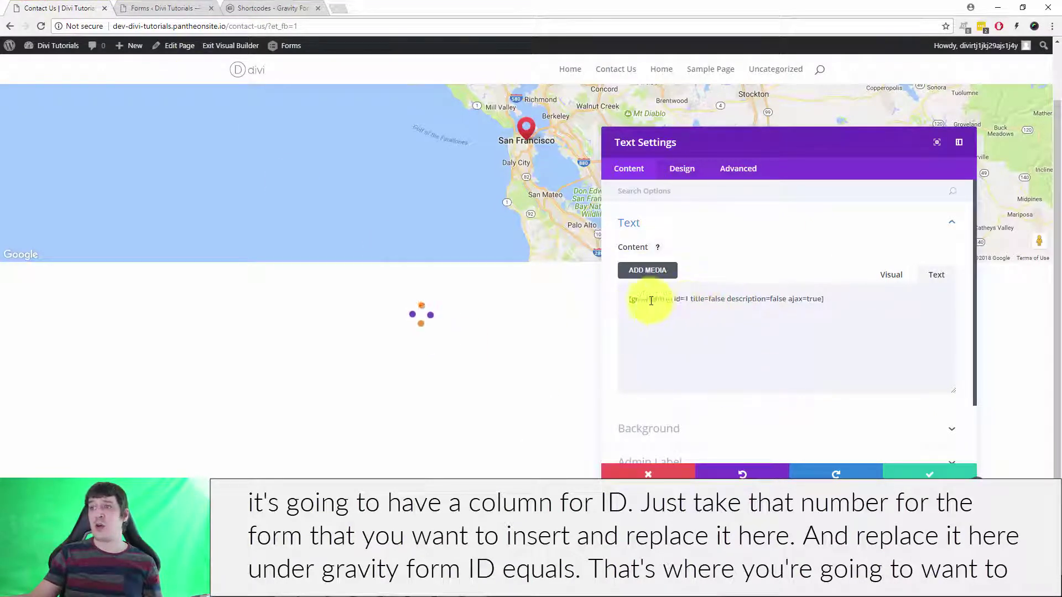
pyautogui.doubleClick(686, 300)
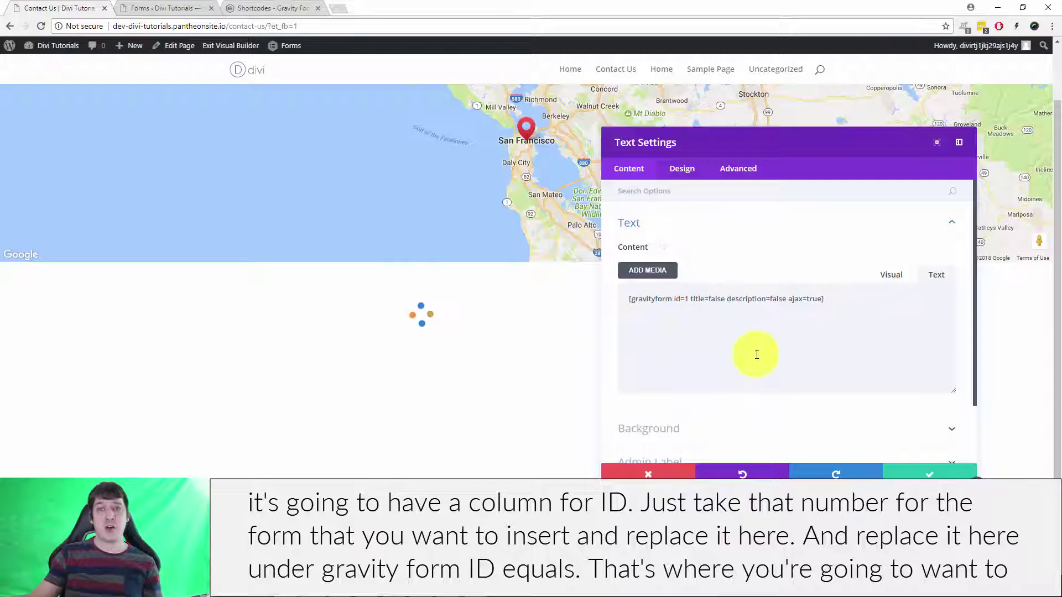
# Save the Text module and scroll down to the rendered Name, Email and Message form
pyautogui.click(924, 471)
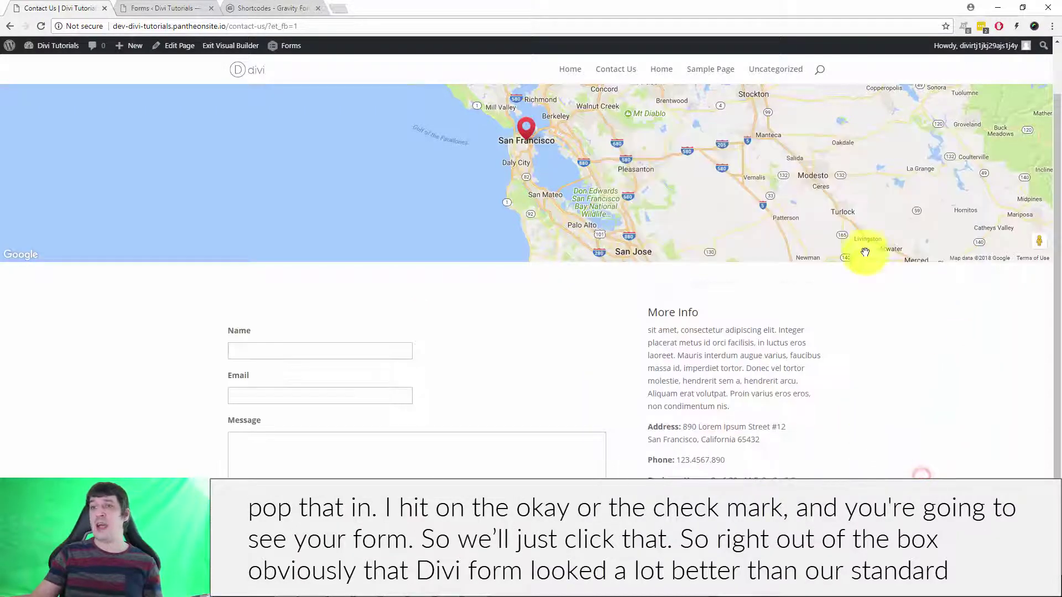
pyautogui.scroll(-1, 728, 314)
pyautogui.scroll(-1, 728, 313)
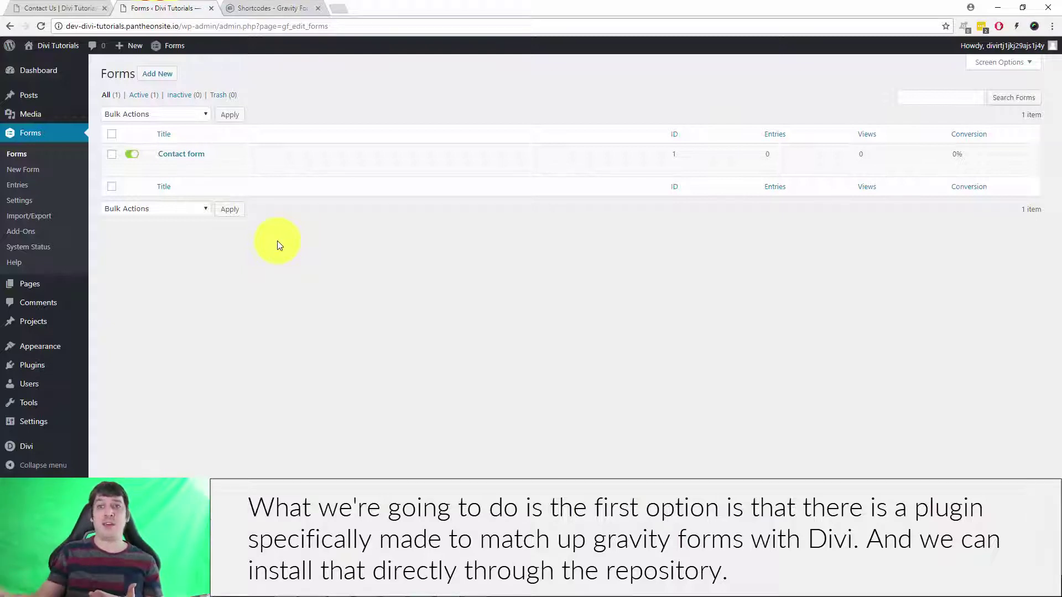
# Search plugins for 'divi gr', then install and activate Surbma – Divi & Gravity Forms
pyautogui.moveTo(32, 365)
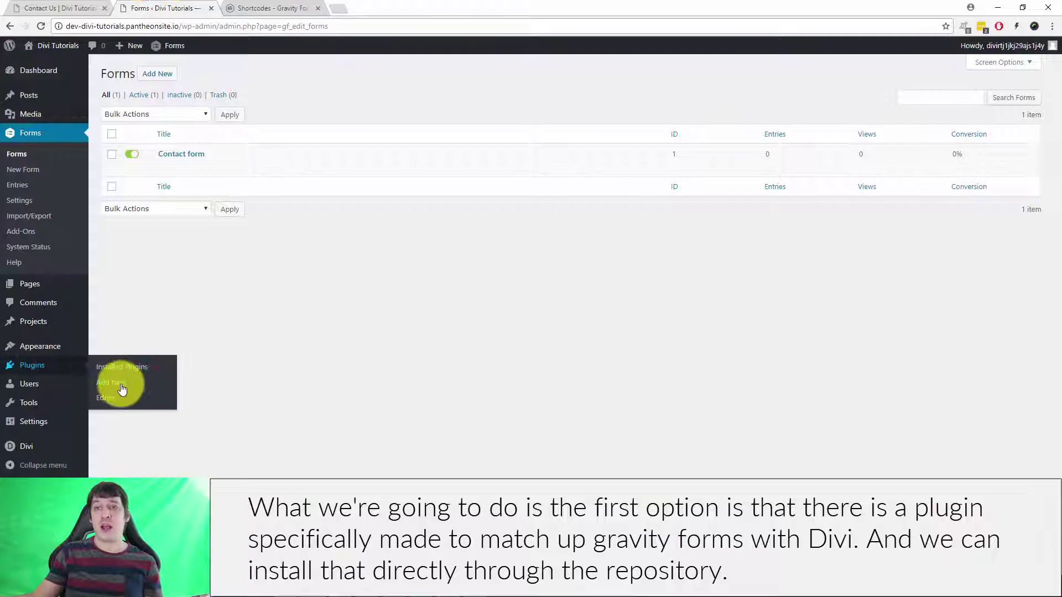
pyautogui.click(118, 382)
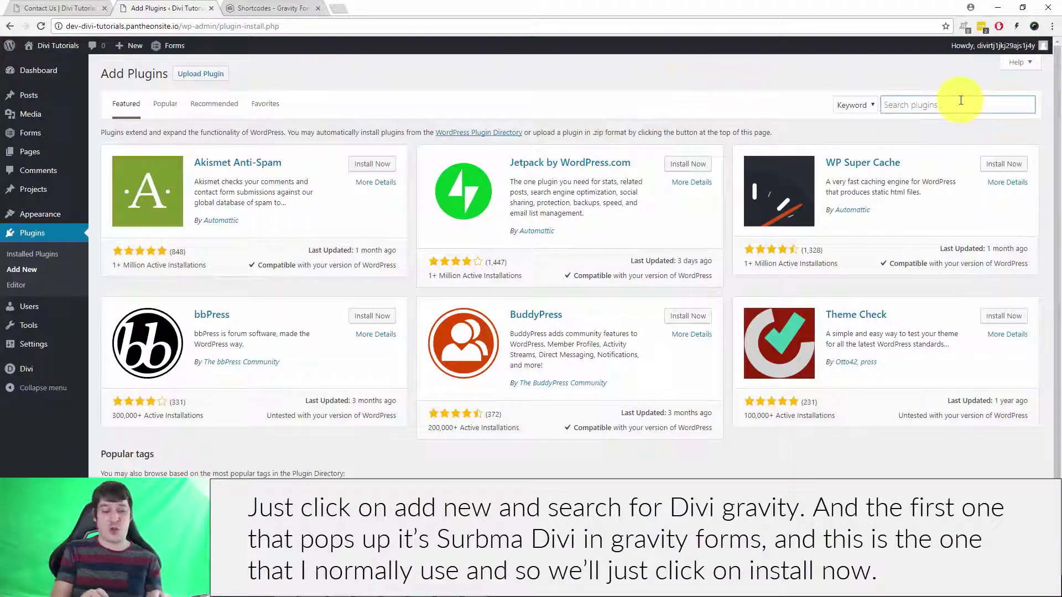
pyautogui.write('divi gravity')
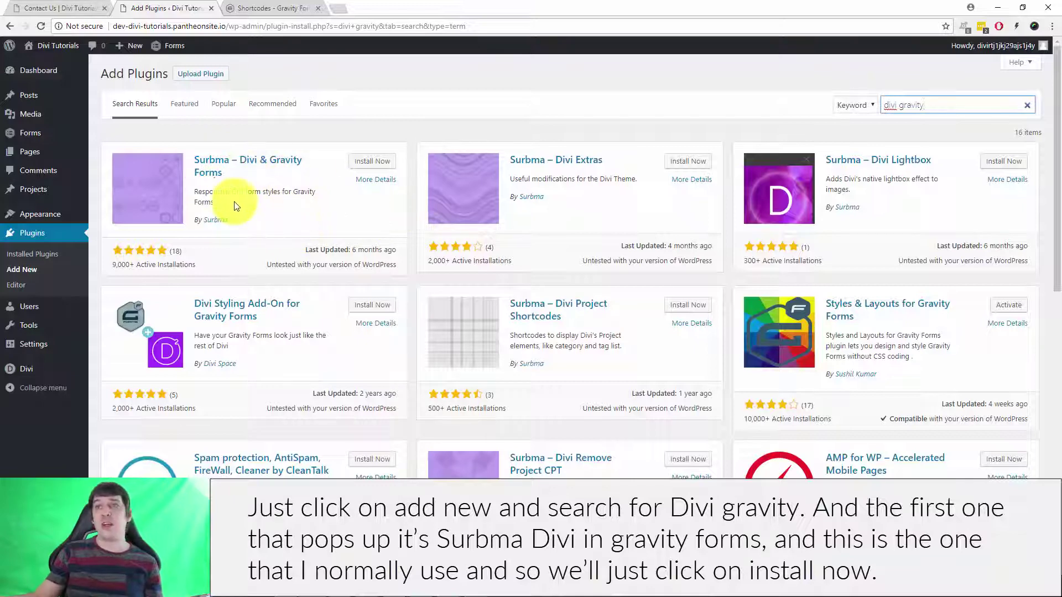
pyautogui.click(367, 162)
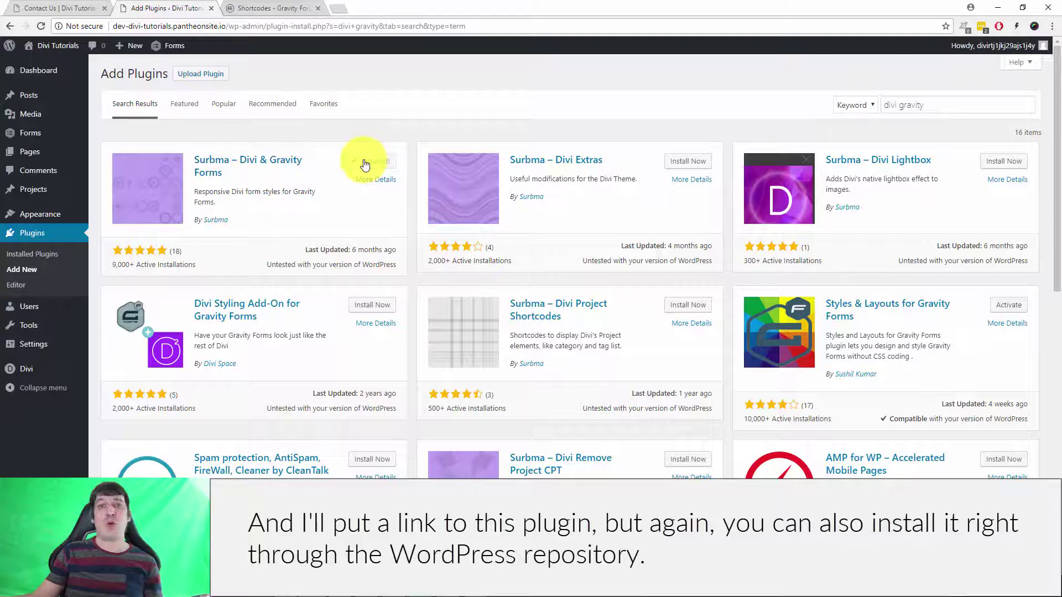
pyautogui.click(363, 164)
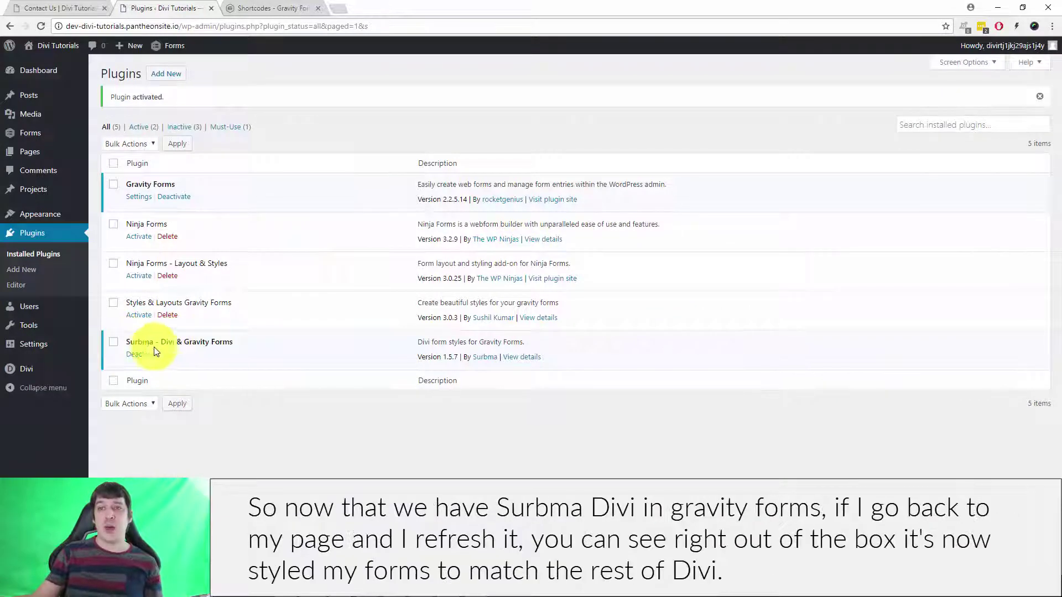
# Return to the Contact Us tab, close the Shortcodes tab, and reload to view the restyled form
pyautogui.click(266, 8)
pyautogui.click(166, 8)
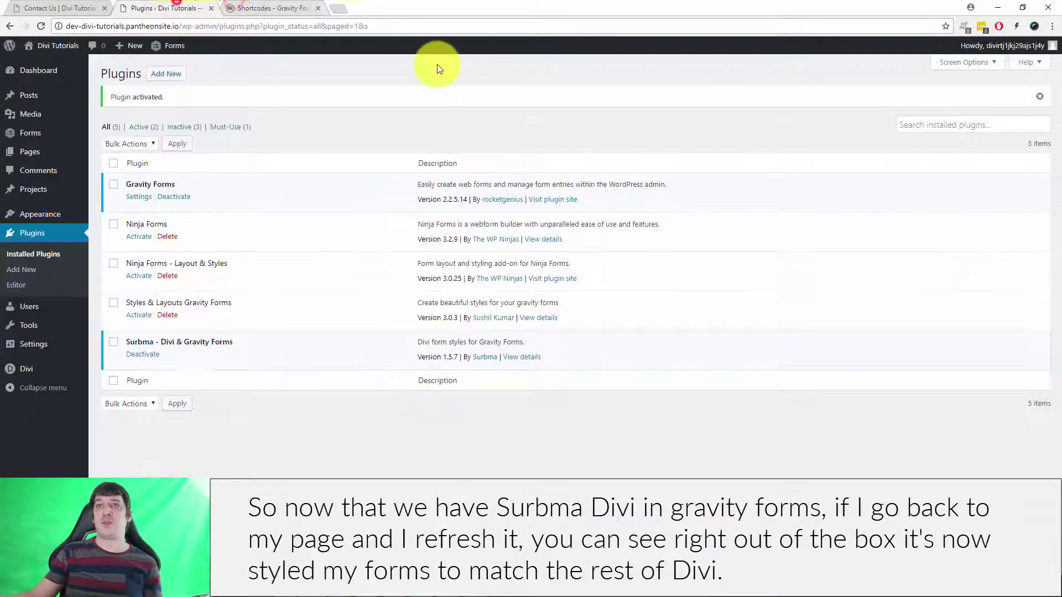
pyautogui.click(265, 8)
pyautogui.click(72, 6)
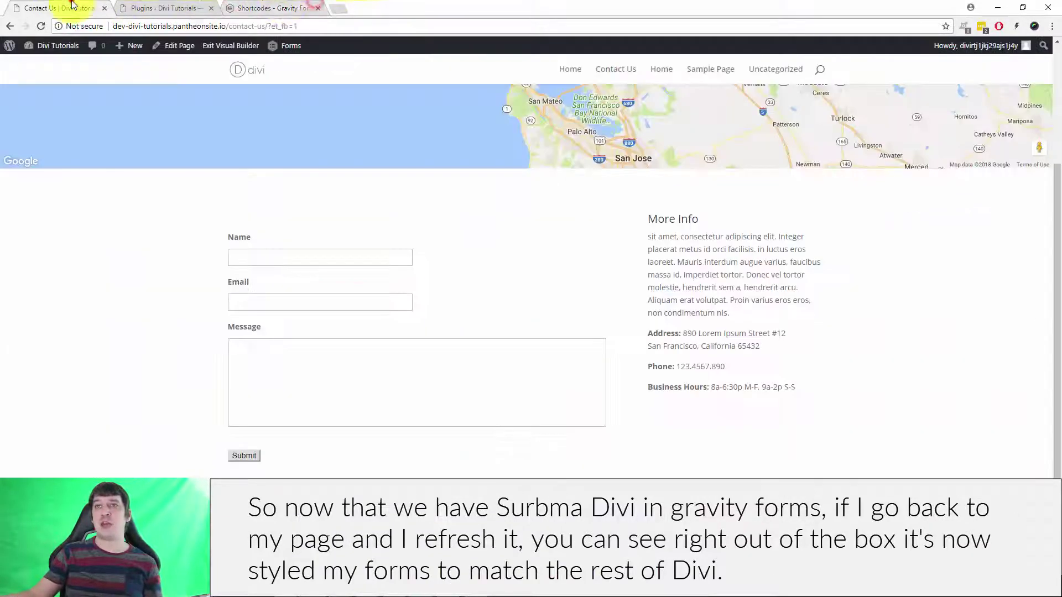
pyautogui.click(320, 8)
pyautogui.click(42, 26)
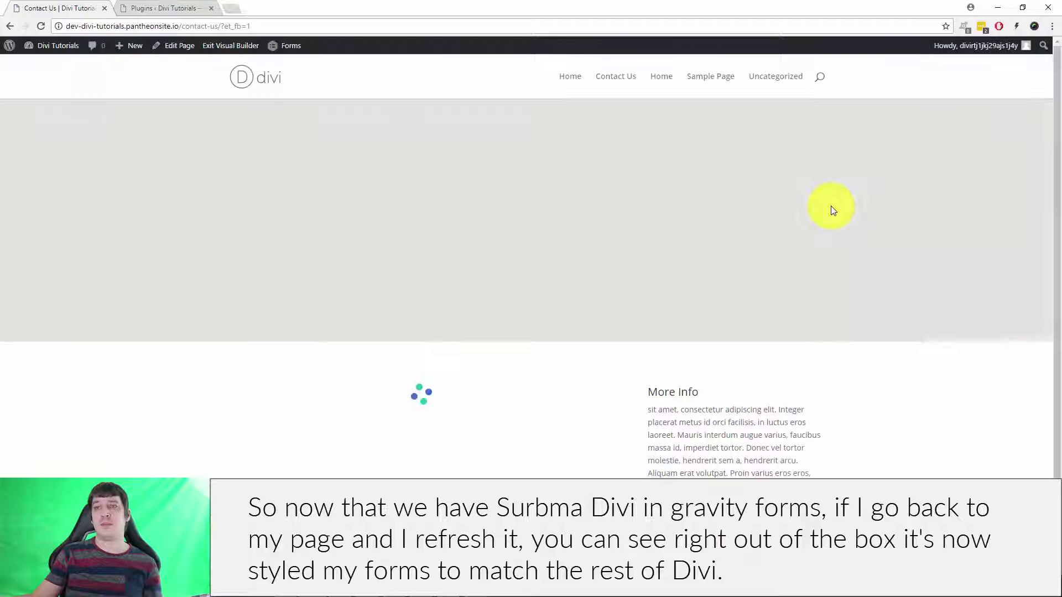
pyautogui.scroll(-3, 797, 227)
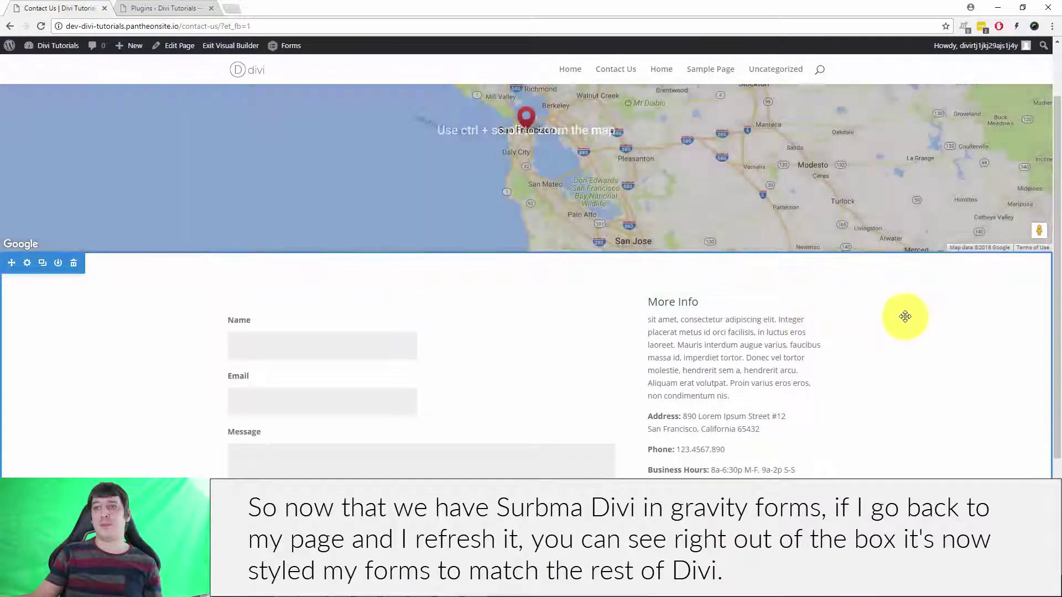
pyautogui.scroll(-2, 913, 338)
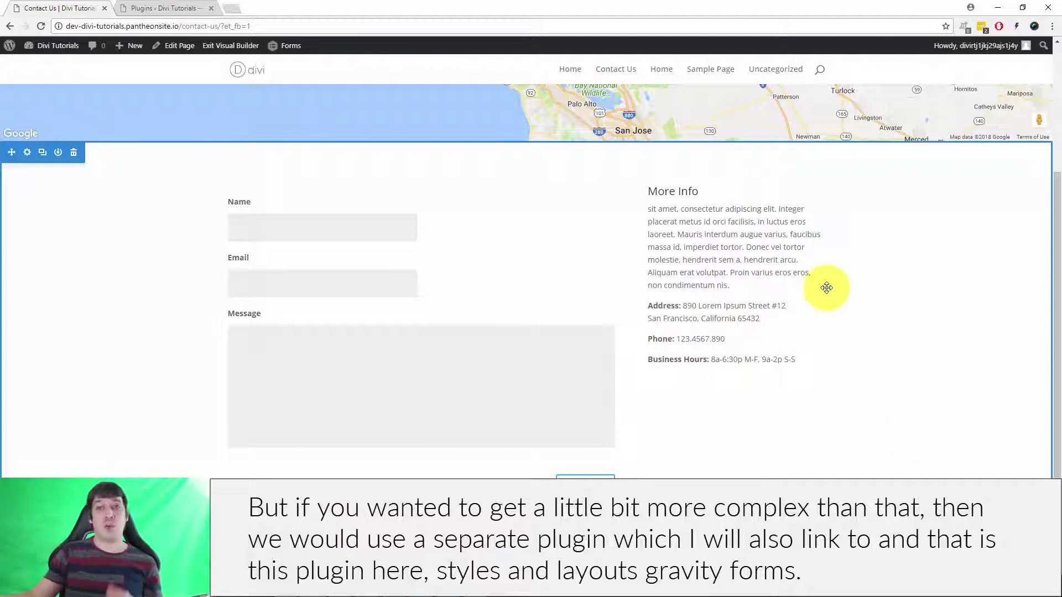
# Deactivate Surbma – Divi & Gravity Forms and activate Styles & Layouts Gravity Forms
pyautogui.click(155, 8)
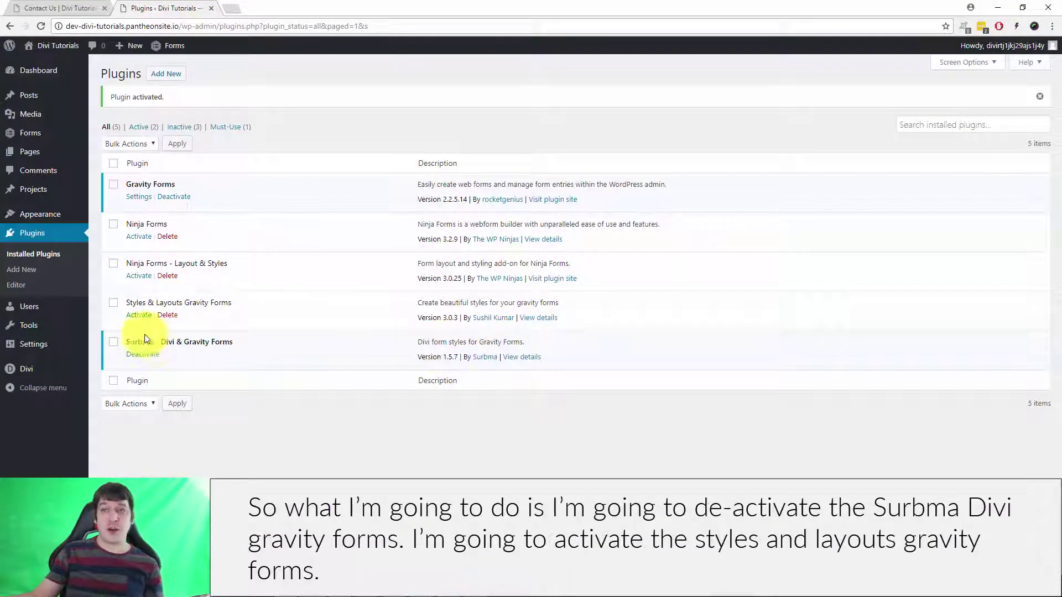
pyautogui.click(143, 357)
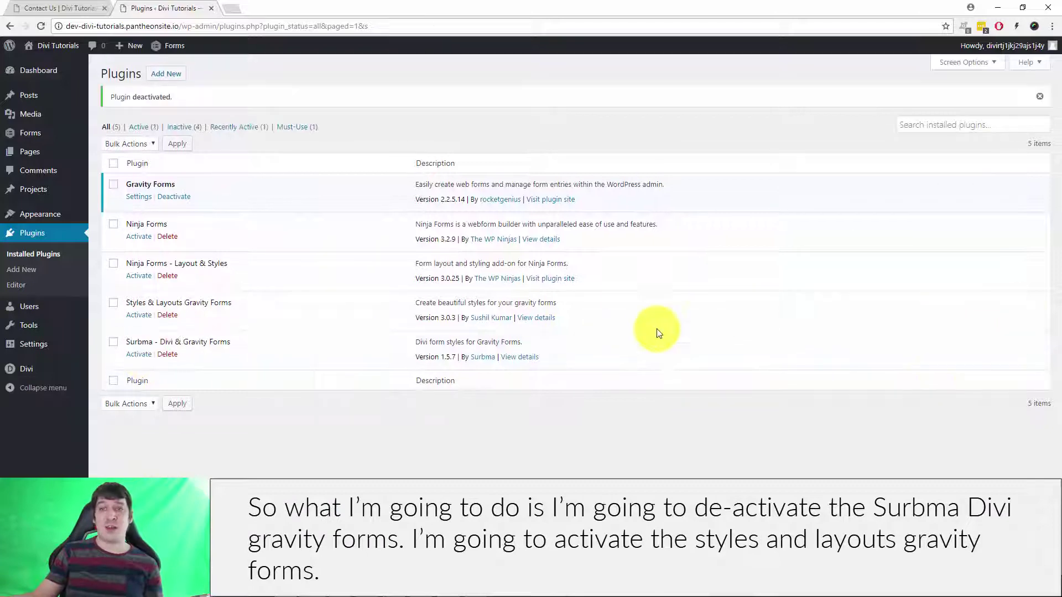
pyautogui.click(135, 316)
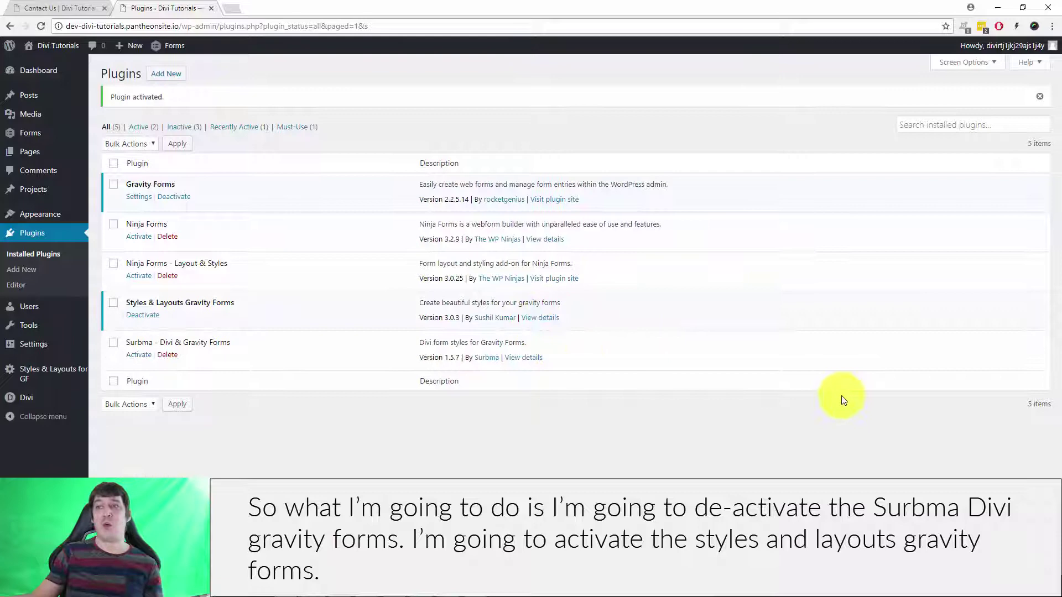
# Reload the Contact Us page and scroll down to the default-styled form
pyautogui.click(66, 7)
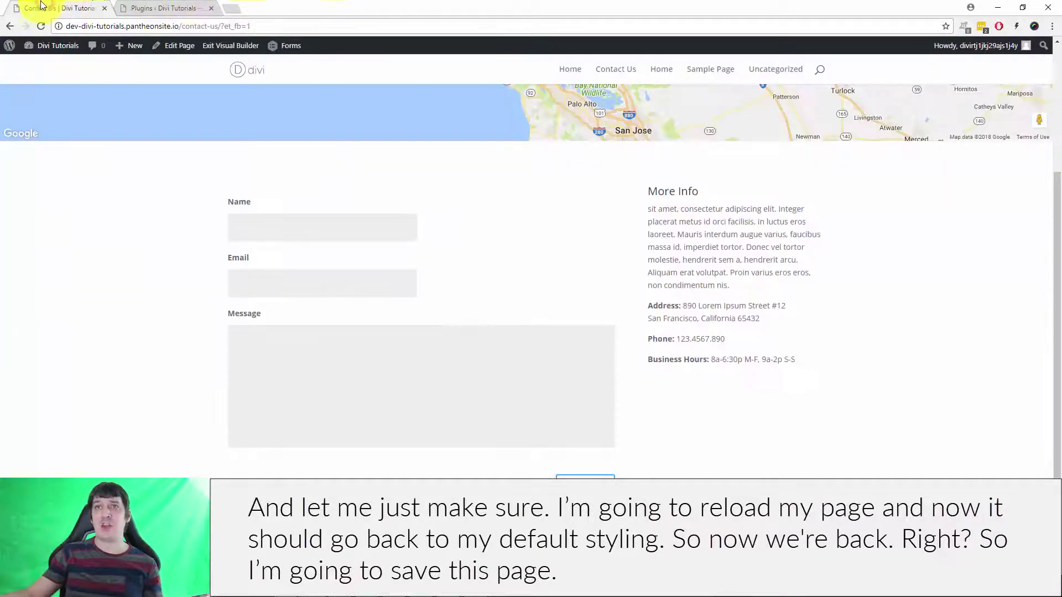
pyautogui.rightClick(42, 5)
pyautogui.click(64, 24)
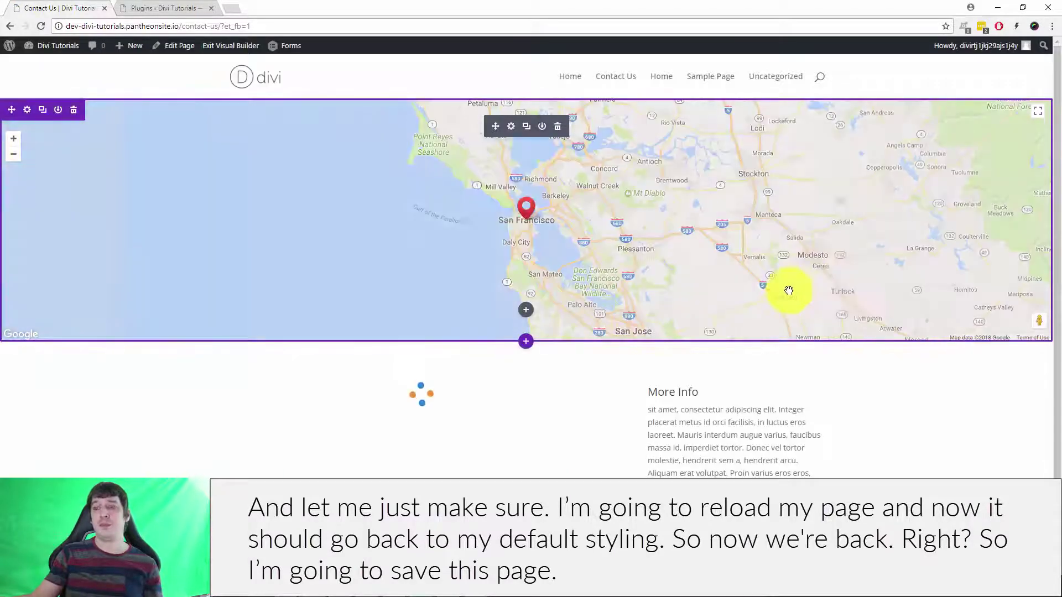
pyautogui.scroll(-2, 789, 289)
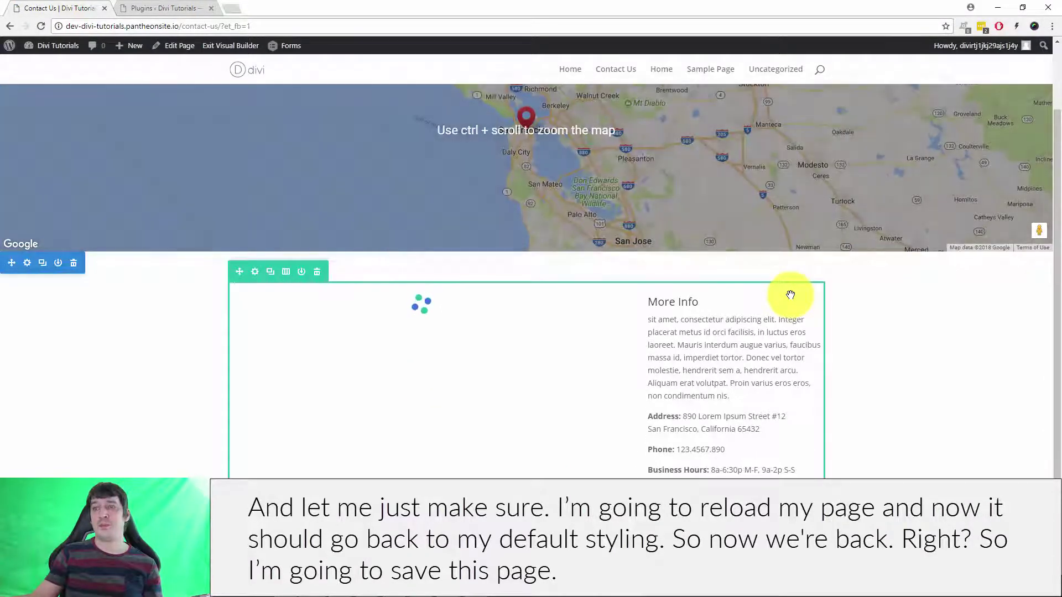
pyautogui.scroll(-2, 576, 317)
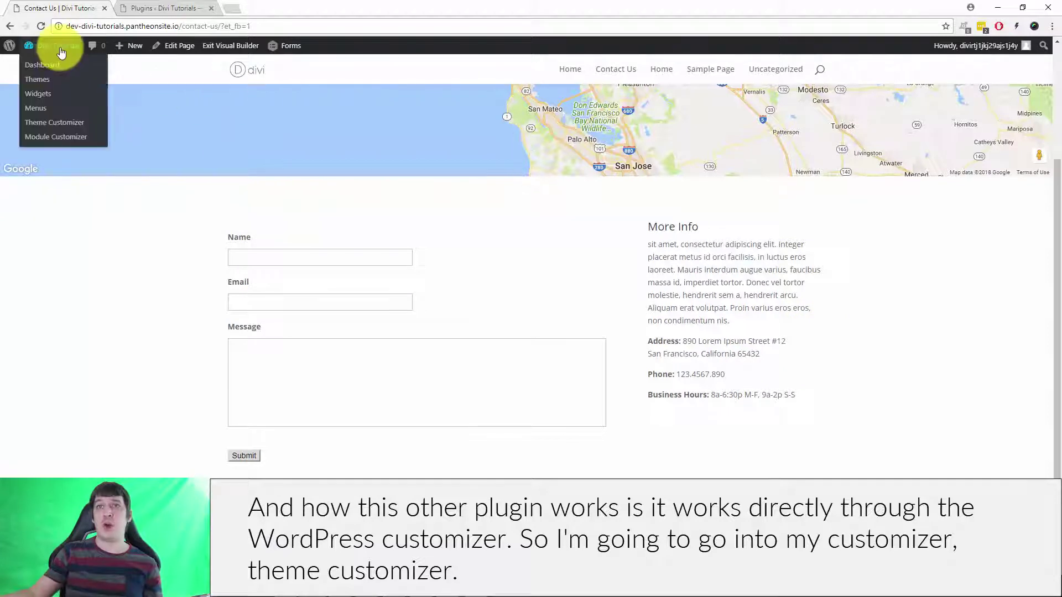
# Open the Theme Customizer with the Contact Us page in the preview
pyautogui.moveTo(66, 47)
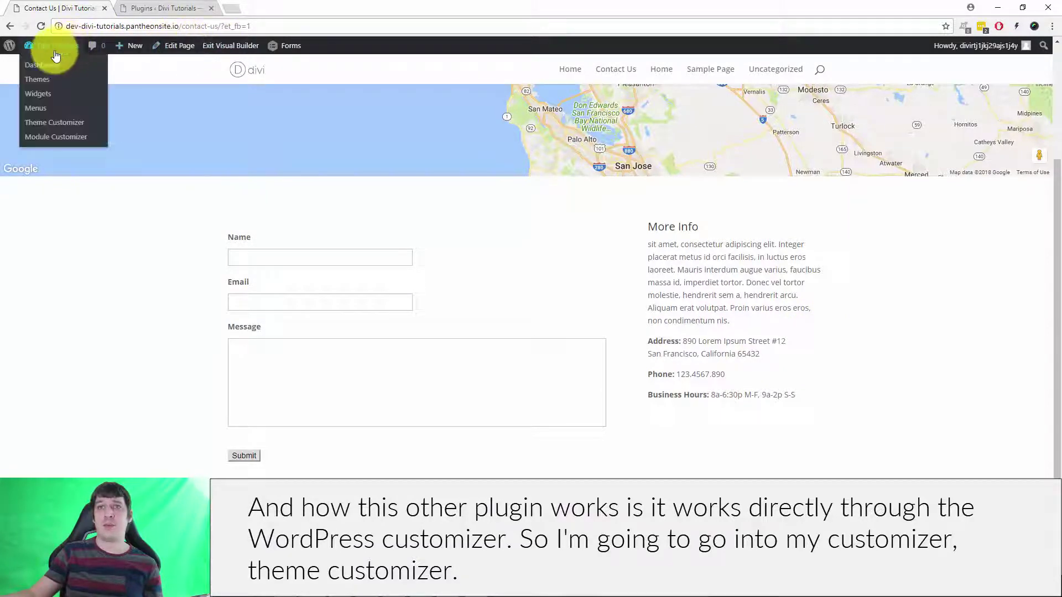
pyautogui.click(55, 123)
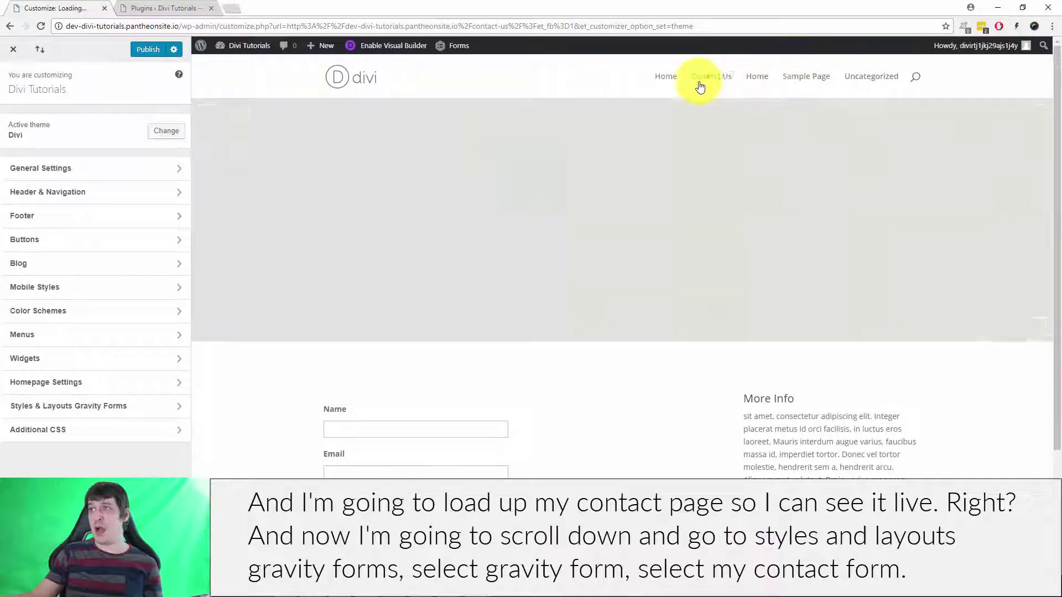
pyautogui.click(710, 80)
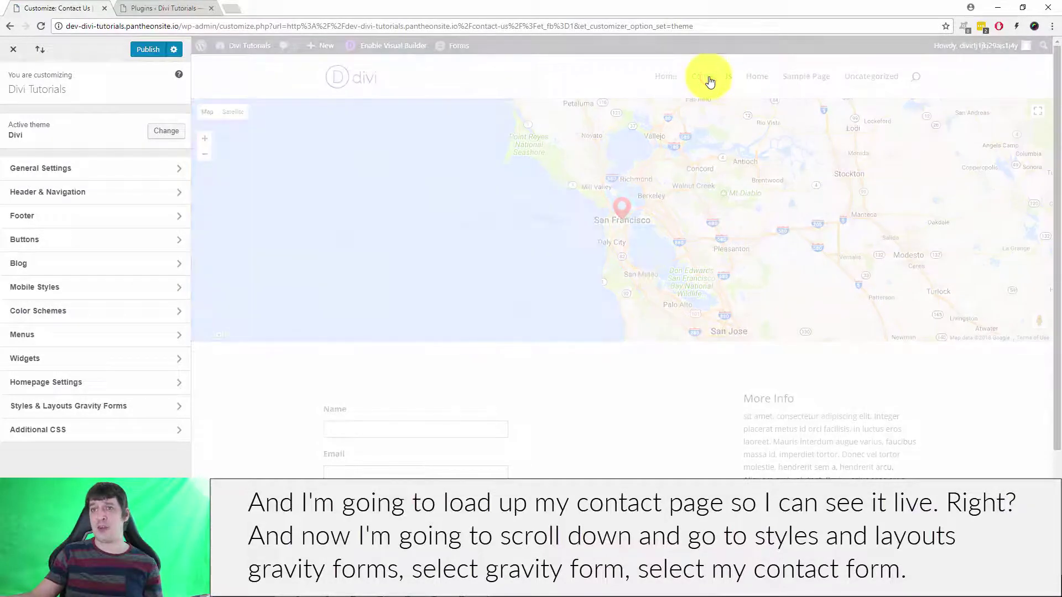
# Select Contact form in Styles & Layouts Gravity Forms and reopen its styling options
pyautogui.scroll(-3, 825, 363)
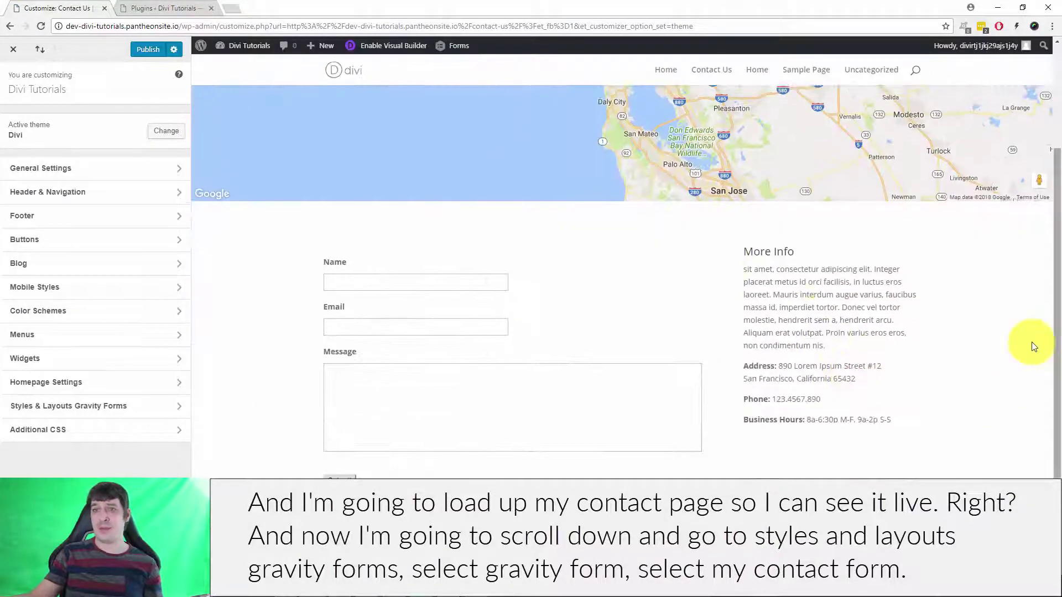
pyautogui.click(58, 405)
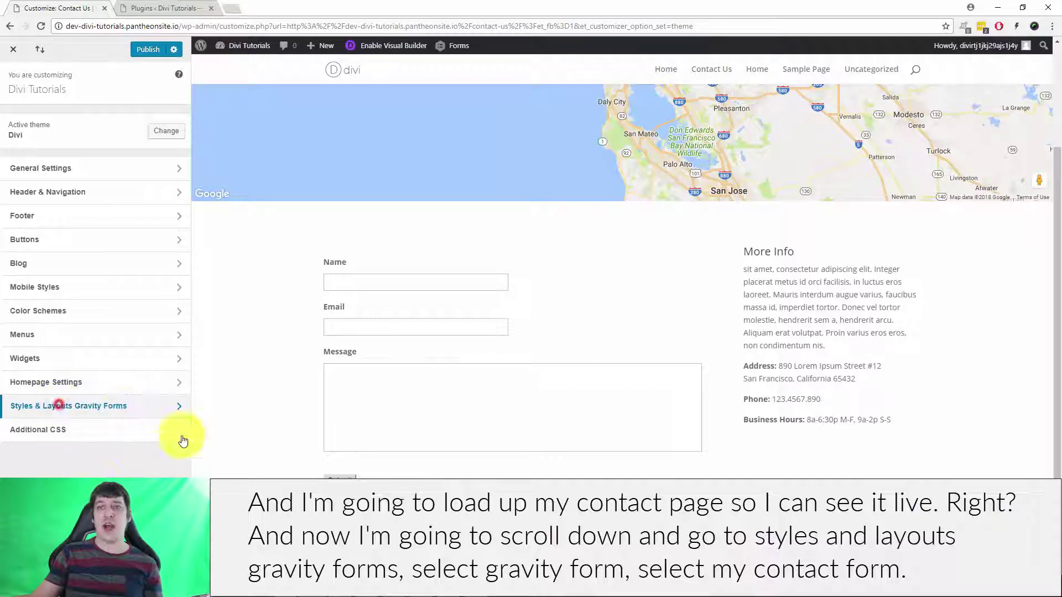
pyautogui.click(66, 129)
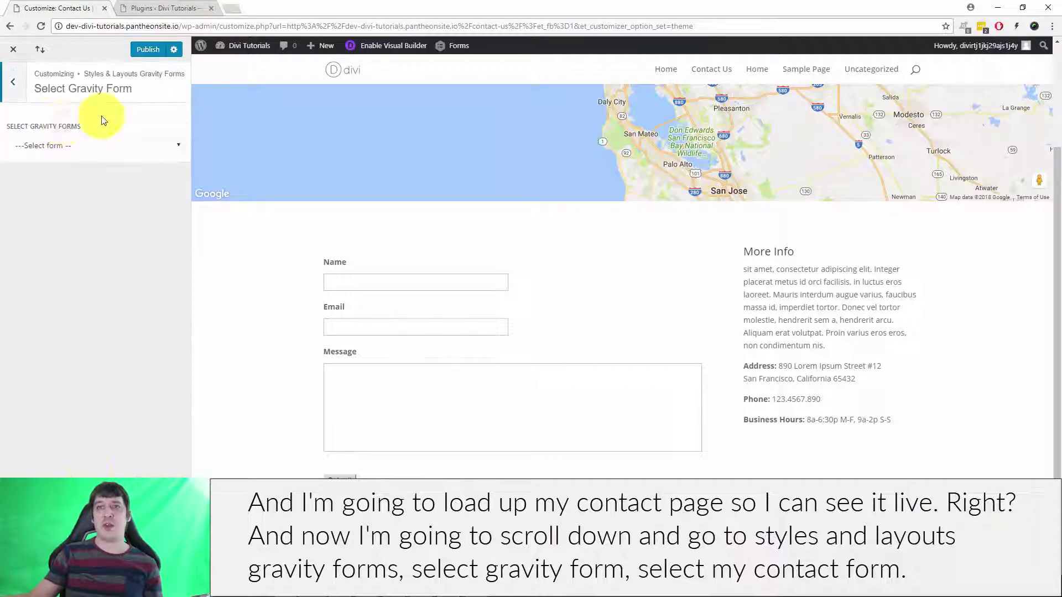
pyautogui.click(86, 147)
pyautogui.click(85, 172)
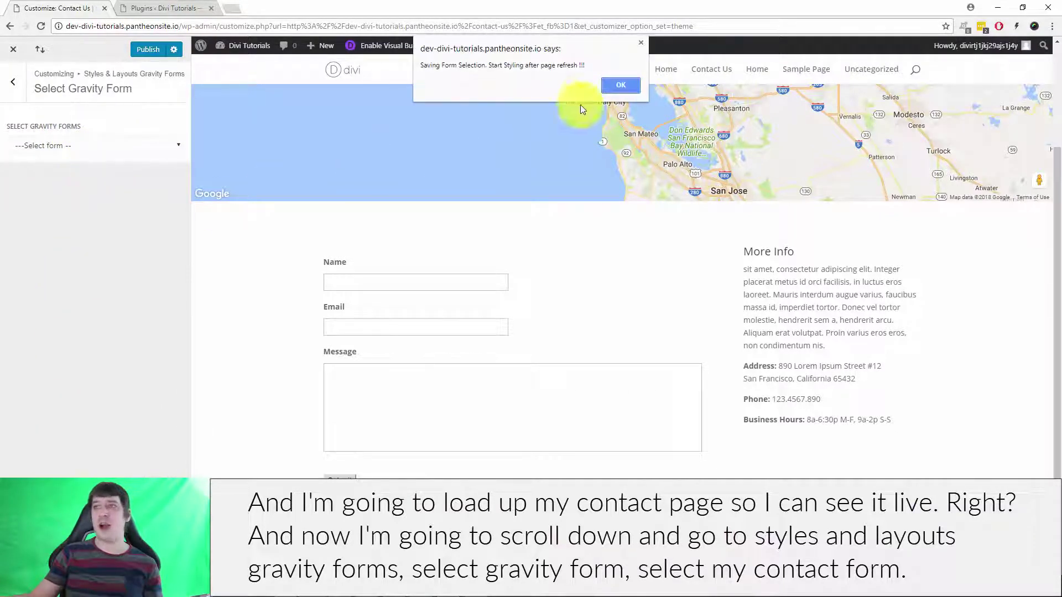
pyautogui.click(622, 87)
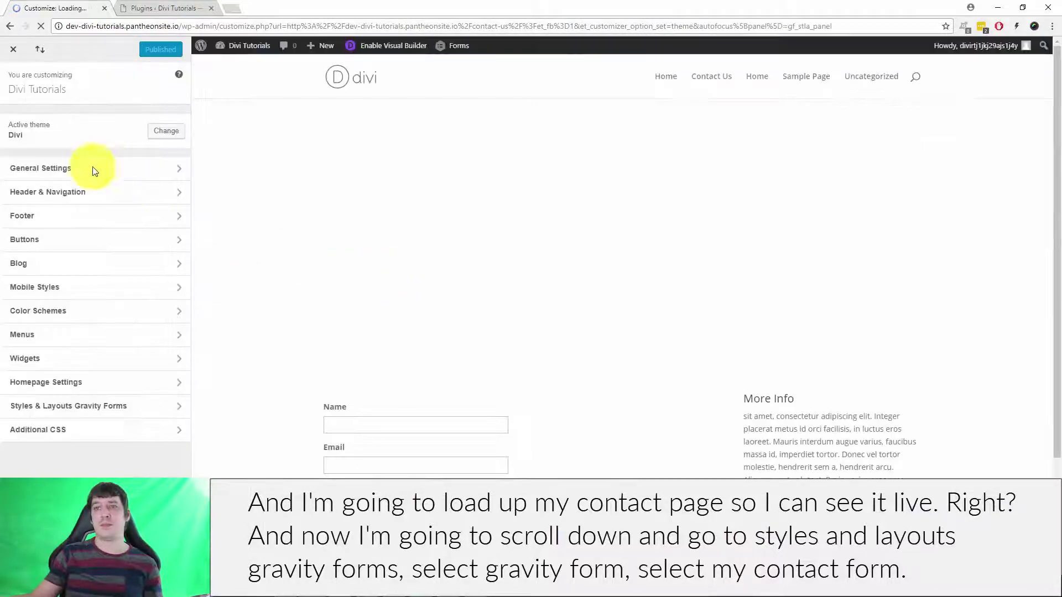
pyautogui.click(70, 408)
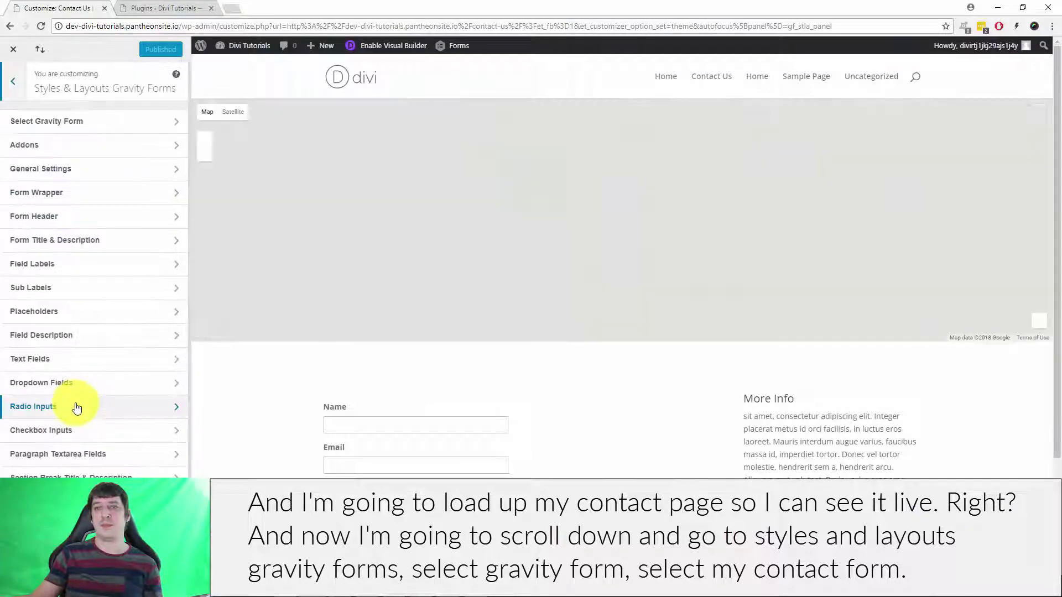
pyautogui.scroll(-1, 83, 221)
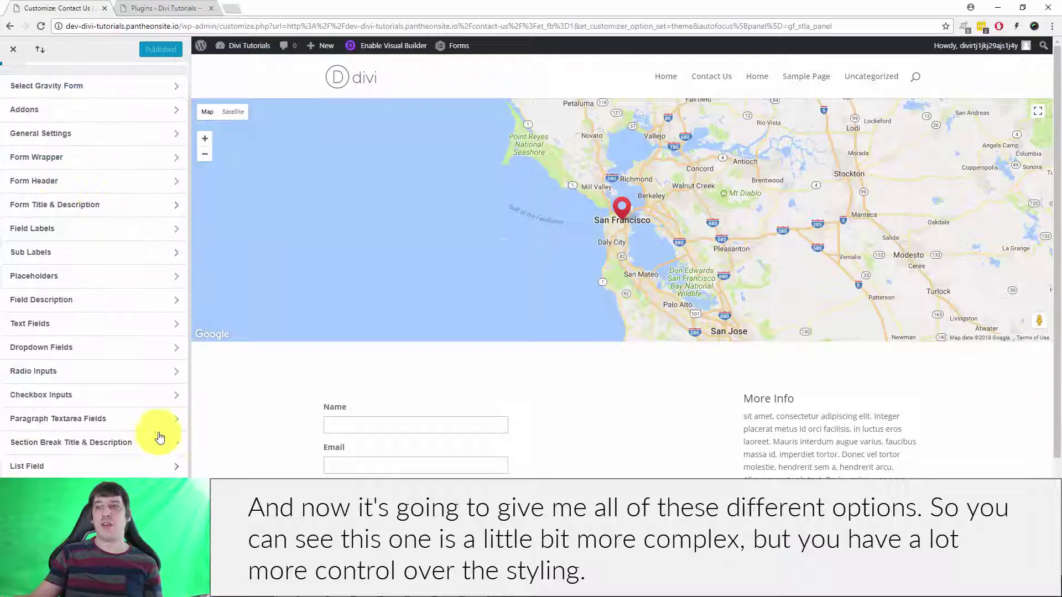
pyautogui.scroll(-3, 434, 453)
pyautogui.scroll(1, 114, 351)
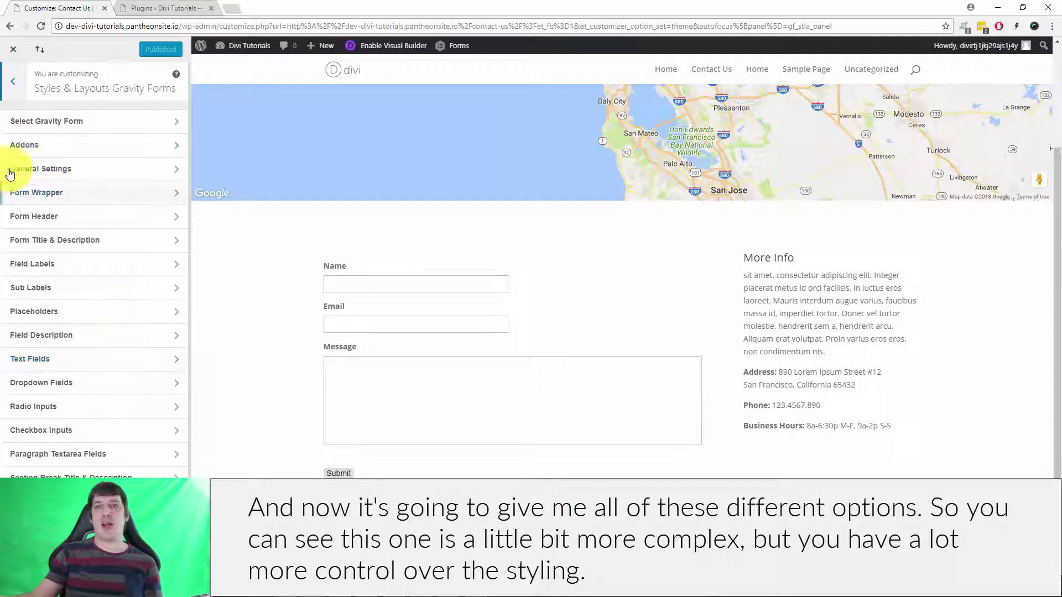
# In Text Fields, set the width to 600px, keep Solid borders, and add a 5px margin
pyautogui.scroll(-1, 100, 210)
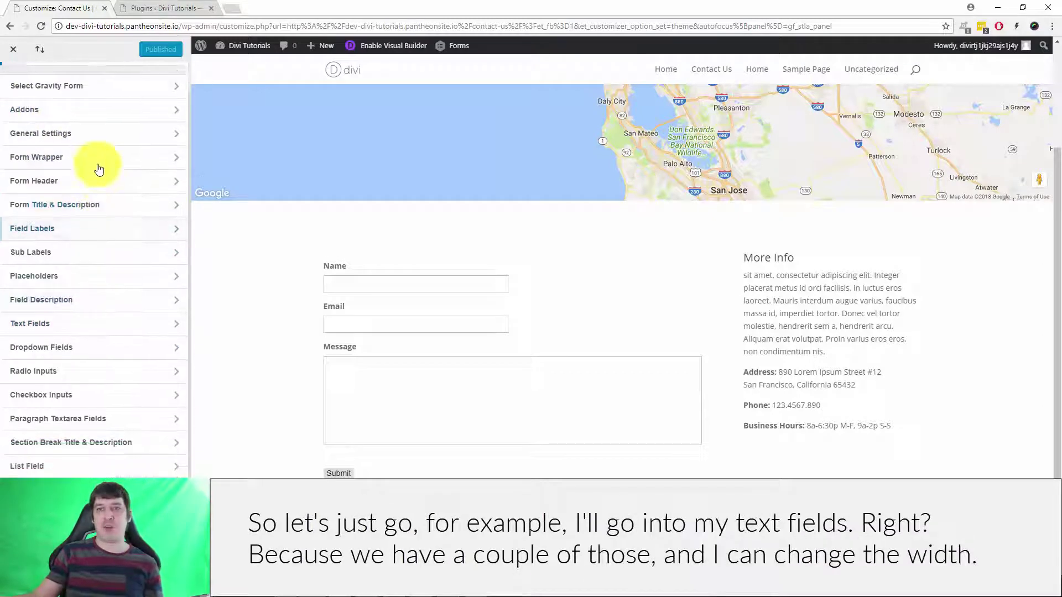
pyautogui.click(76, 325)
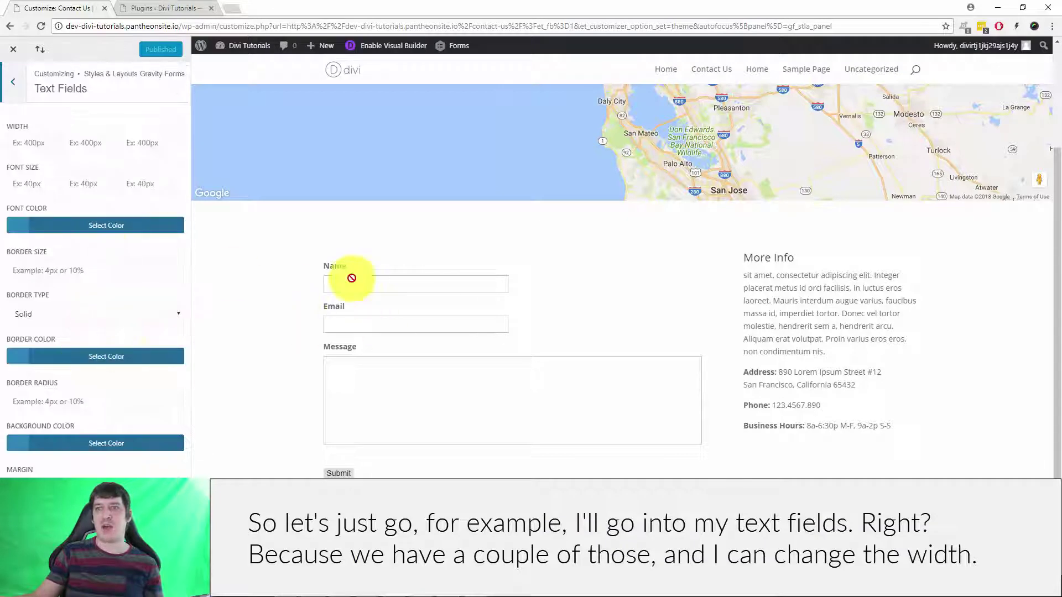
pyautogui.click(36, 145)
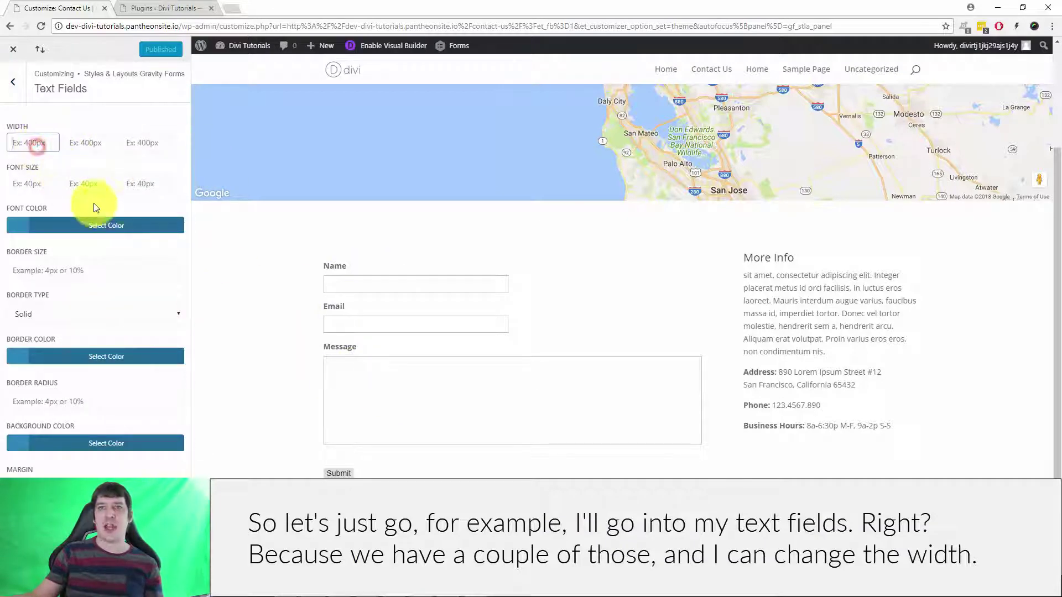
pyautogui.write('800p')
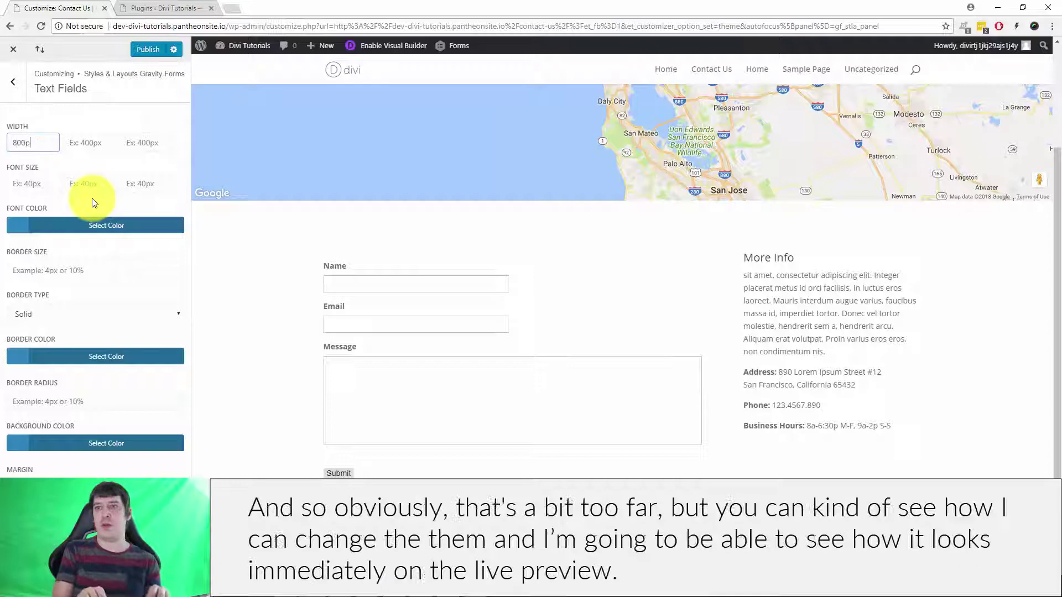
pyautogui.write('x')
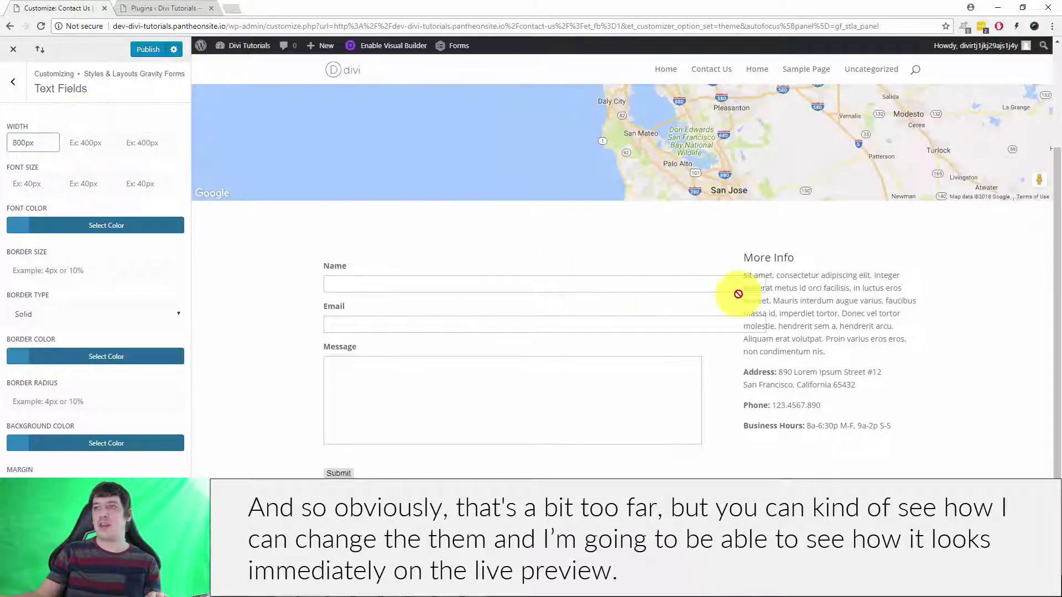
pyautogui.doubleClick(33, 144)
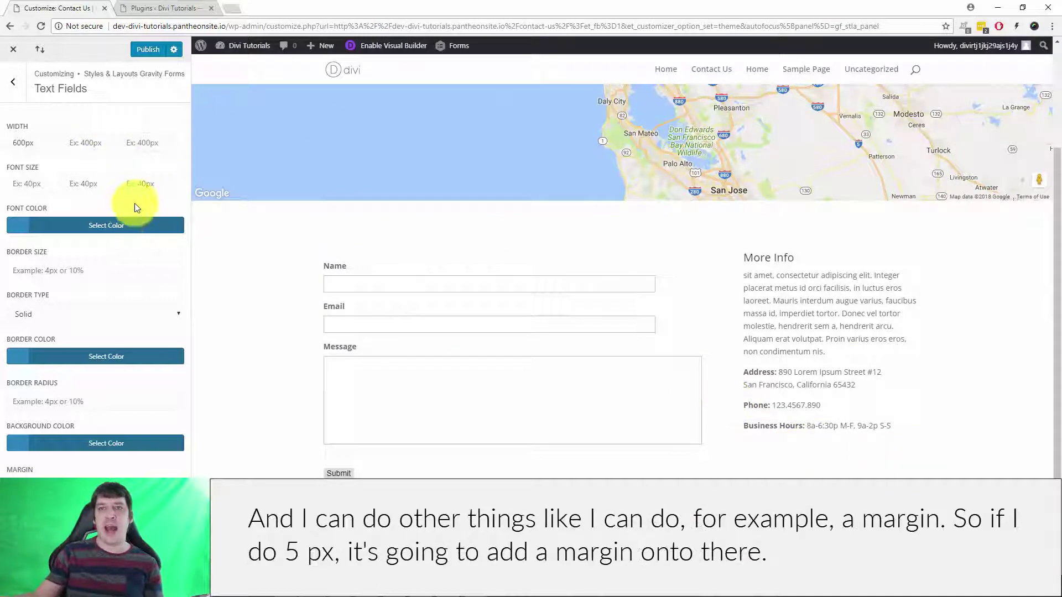
pyautogui.click(42, 314)
pyautogui.click(43, 340)
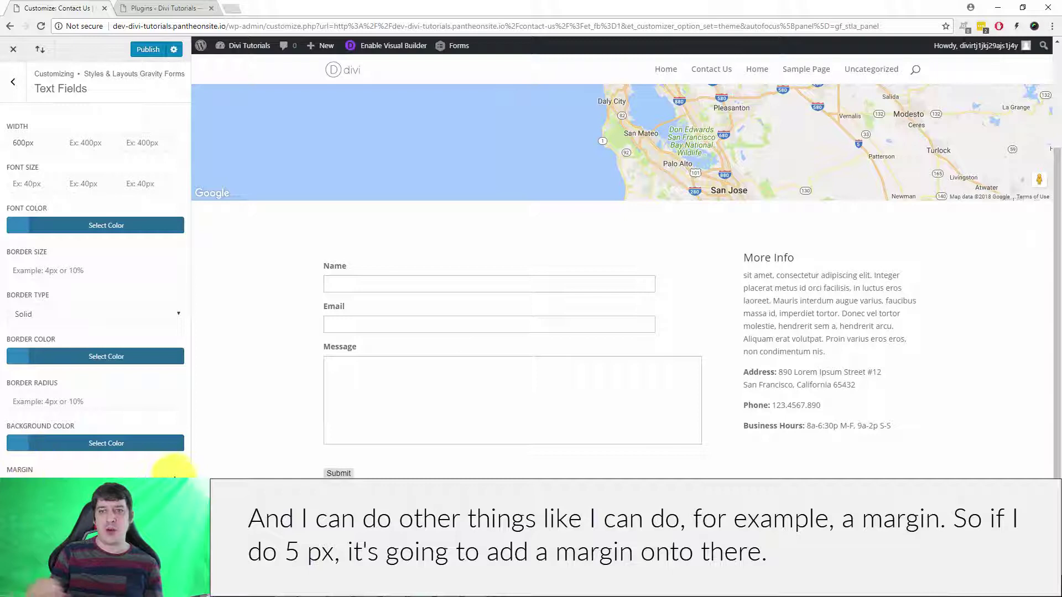
pyautogui.write('5px')
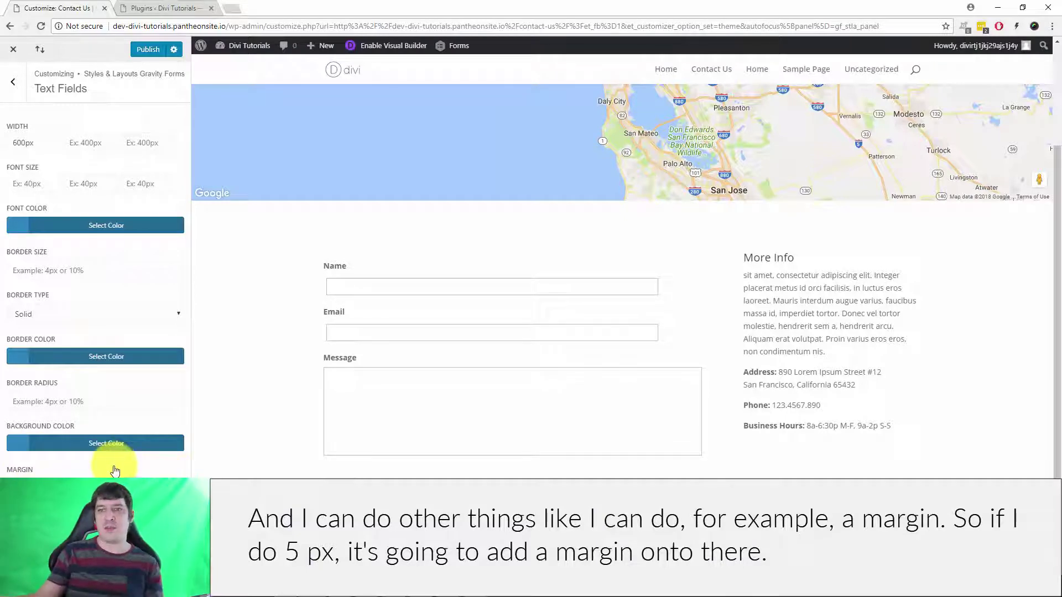
pyautogui.click(113, 466)
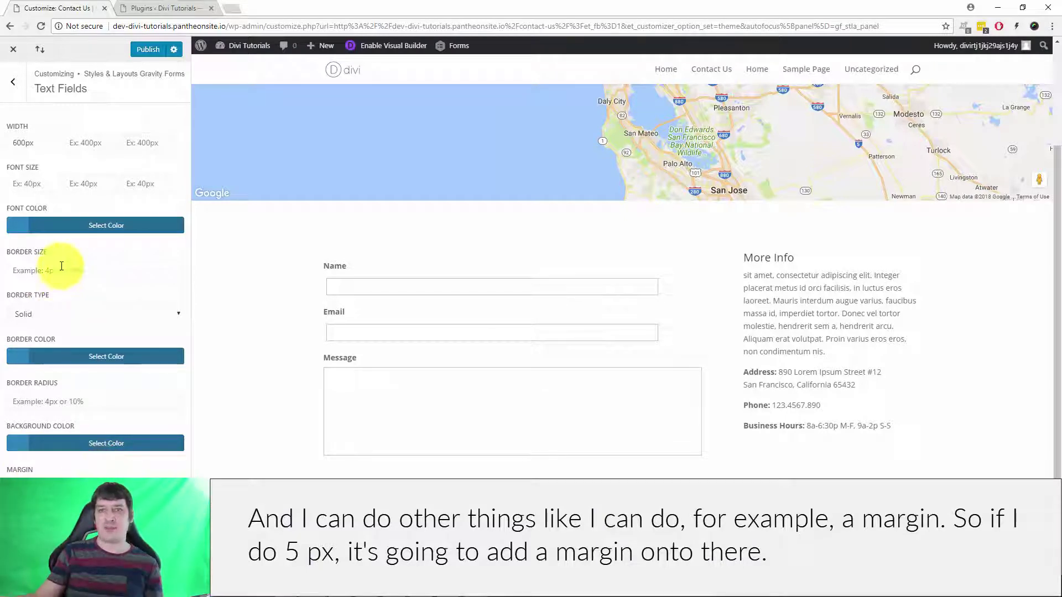
# Give the text field borders a 2px thickness and a teal colour
pyautogui.click(101, 270)
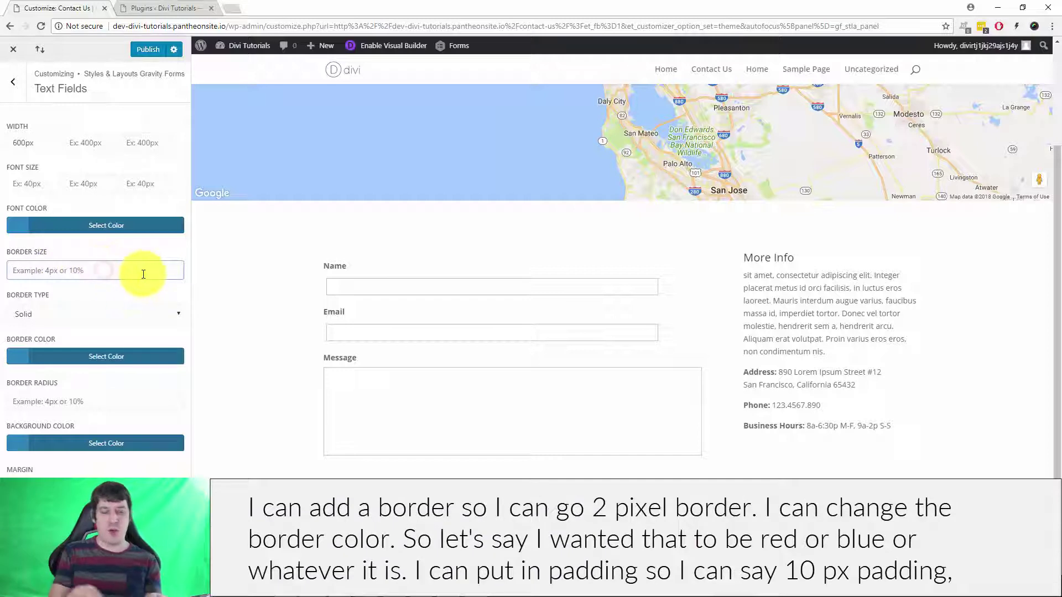
pyautogui.write('2px')
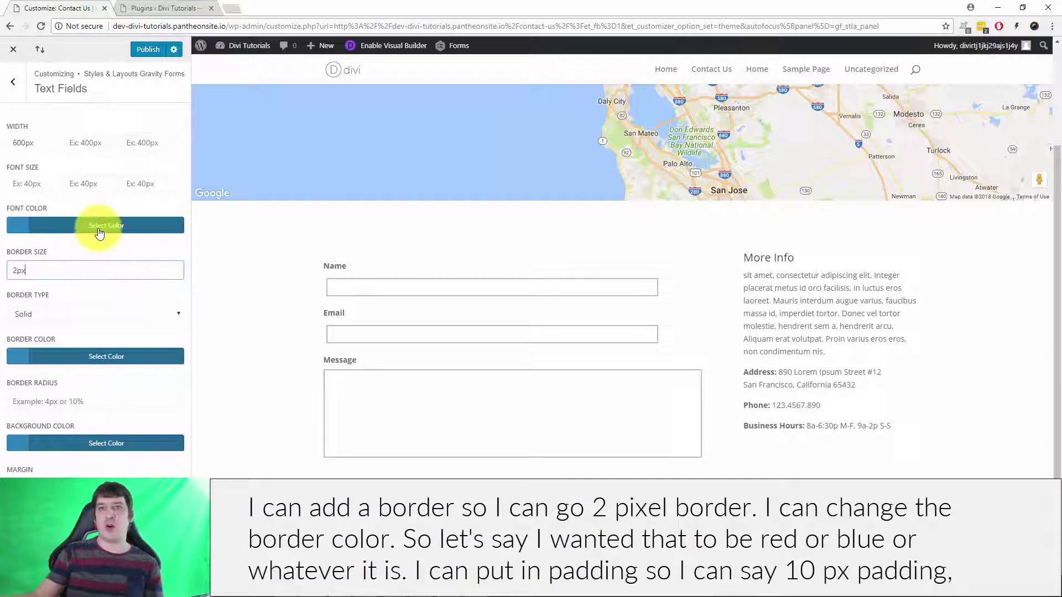
pyautogui.click(101, 357)
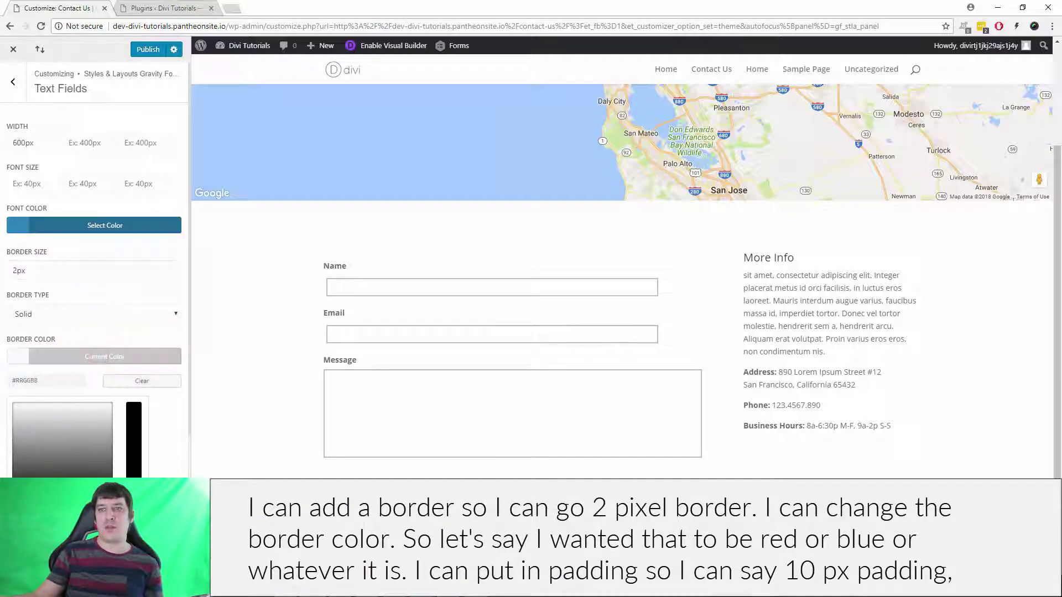
pyautogui.click(19, 492)
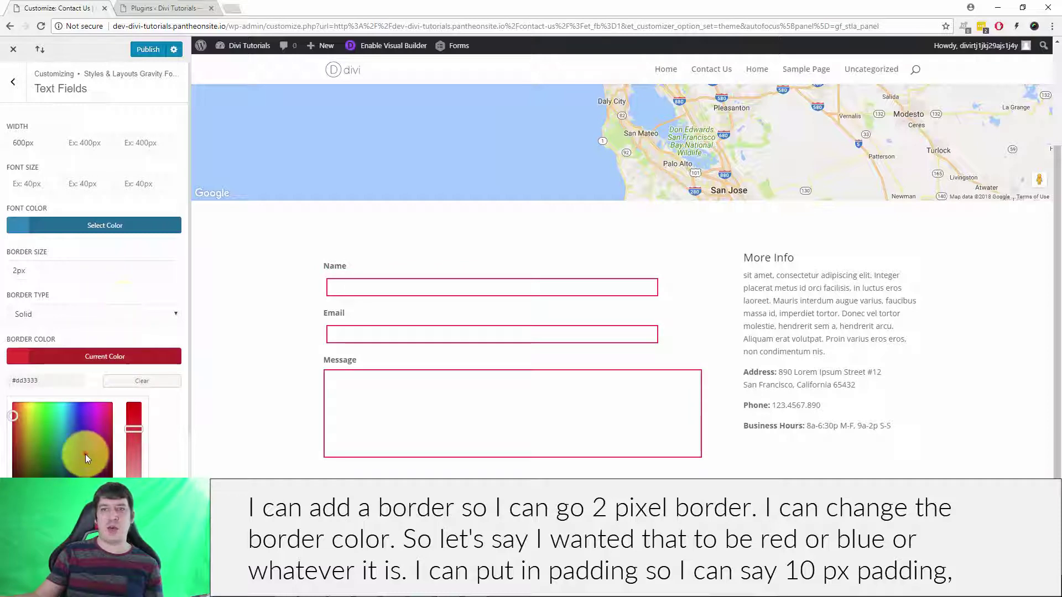
pyautogui.click(66, 424)
pyautogui.click(108, 286)
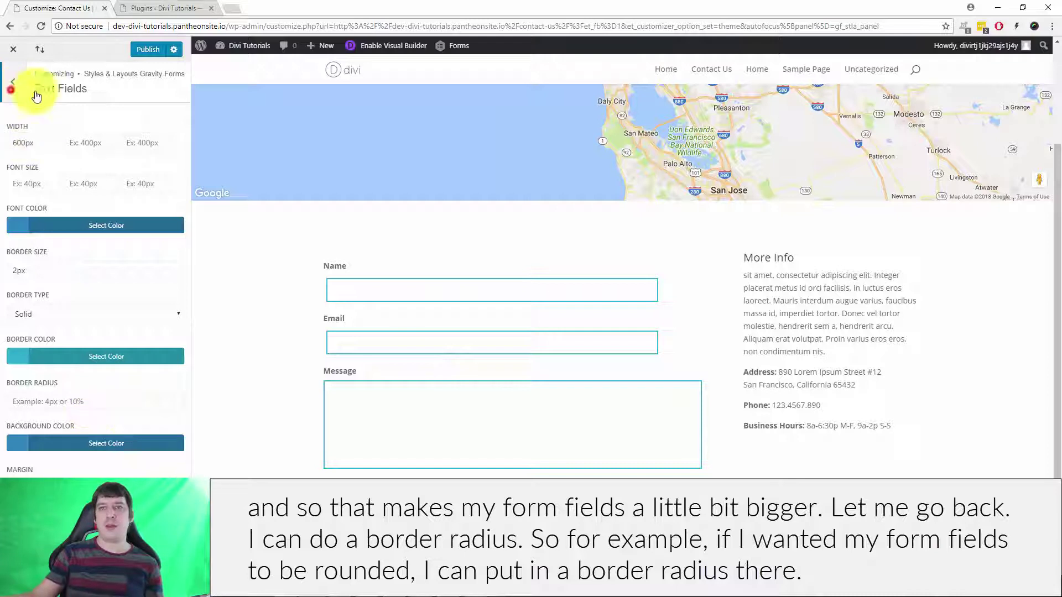
# Give the text fields a 4px border radius for rounded corners
pyautogui.click(12, 82)
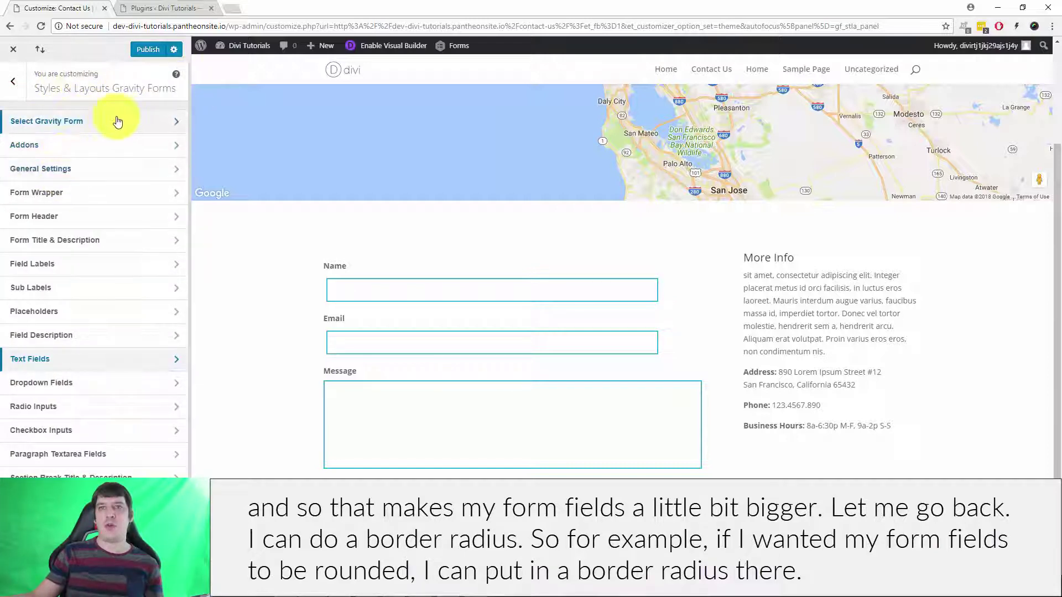
pyautogui.click(99, 360)
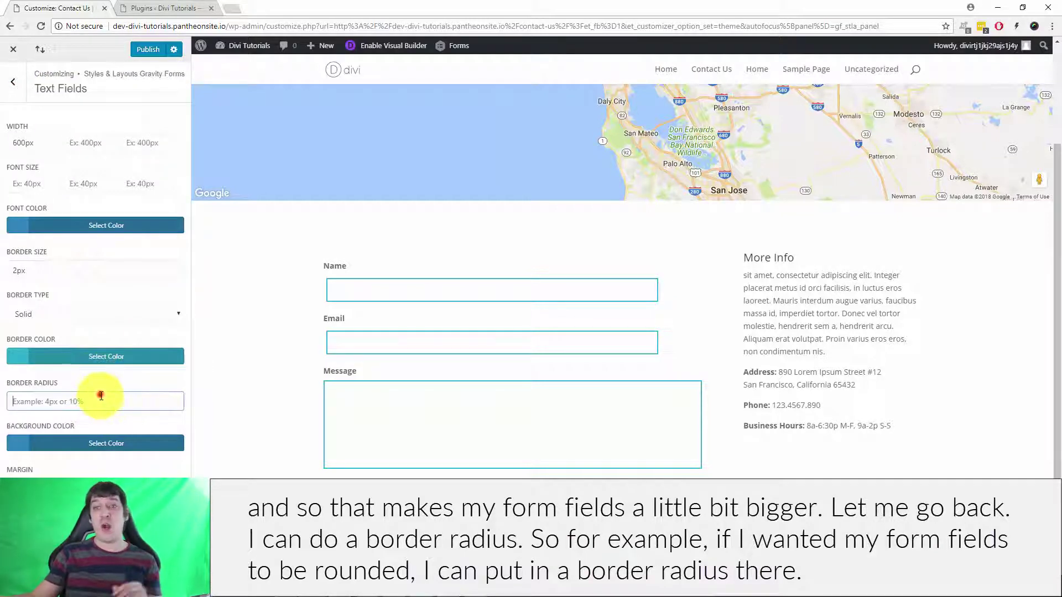
pyautogui.write('4p')
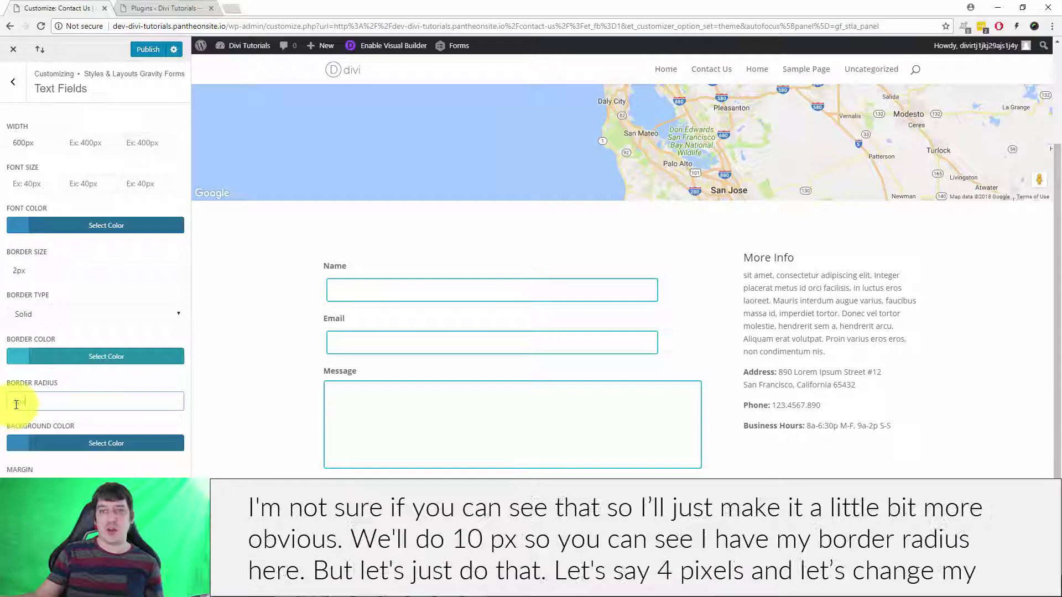
pyautogui.write('10px')
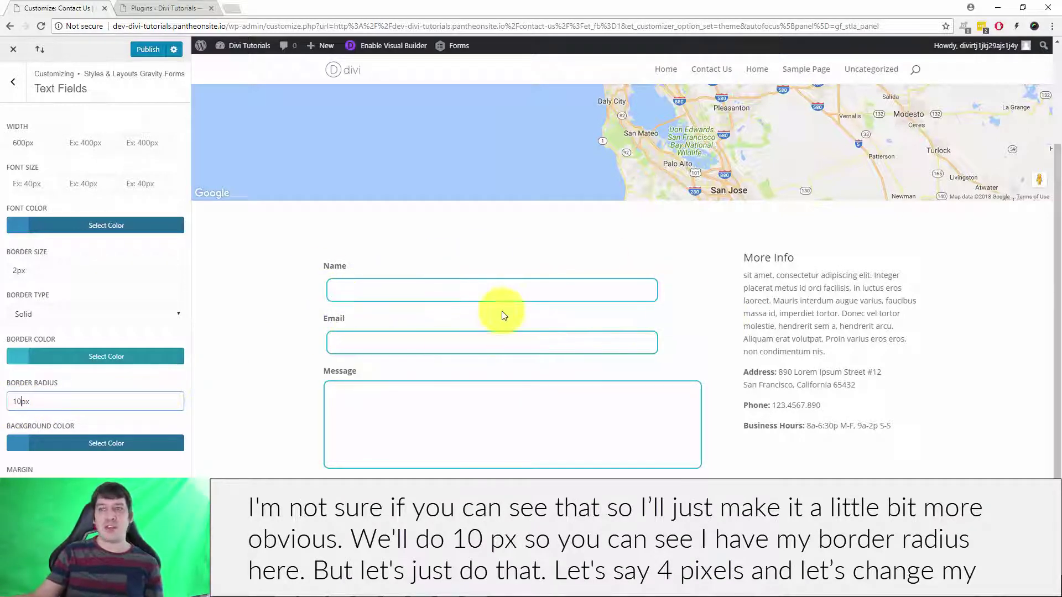
pyautogui.doubleClick(22, 403)
pyautogui.write('4px')
pyautogui.click(43, 389)
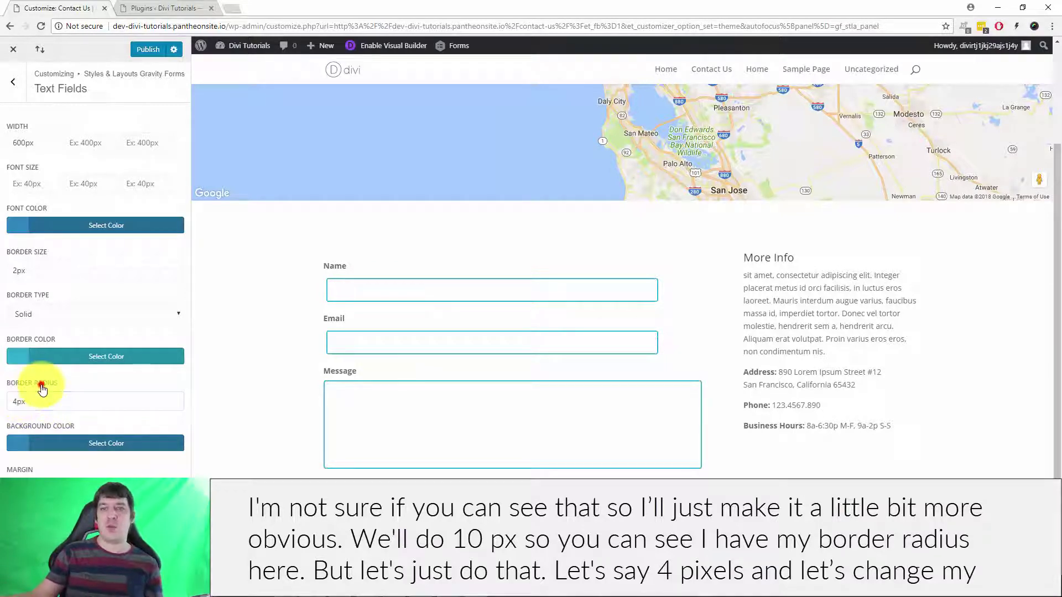
# Make the text field borders light grey (#cccccc) and 1px thick
pyautogui.click(113, 358)
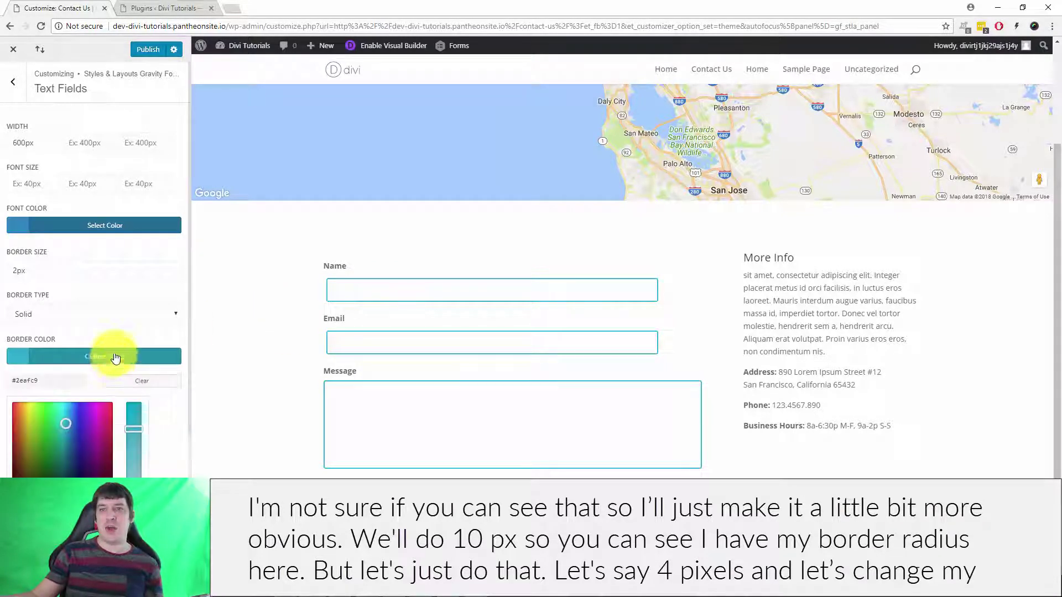
pyautogui.moveTo(60, 381); pyautogui.dragTo(13, 381)
pyautogui.write('#22')
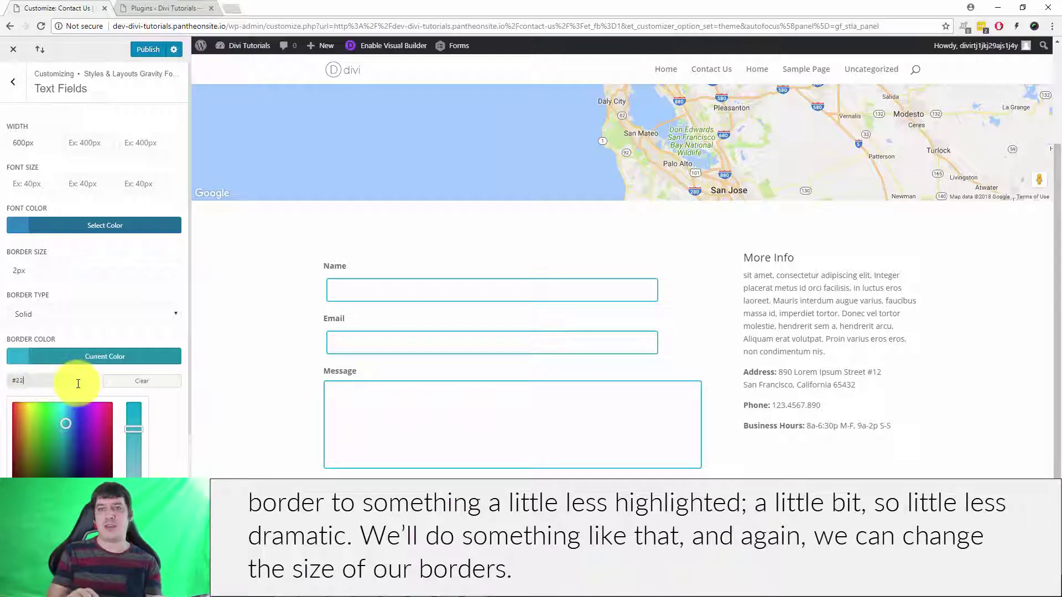
pyautogui.write('2')
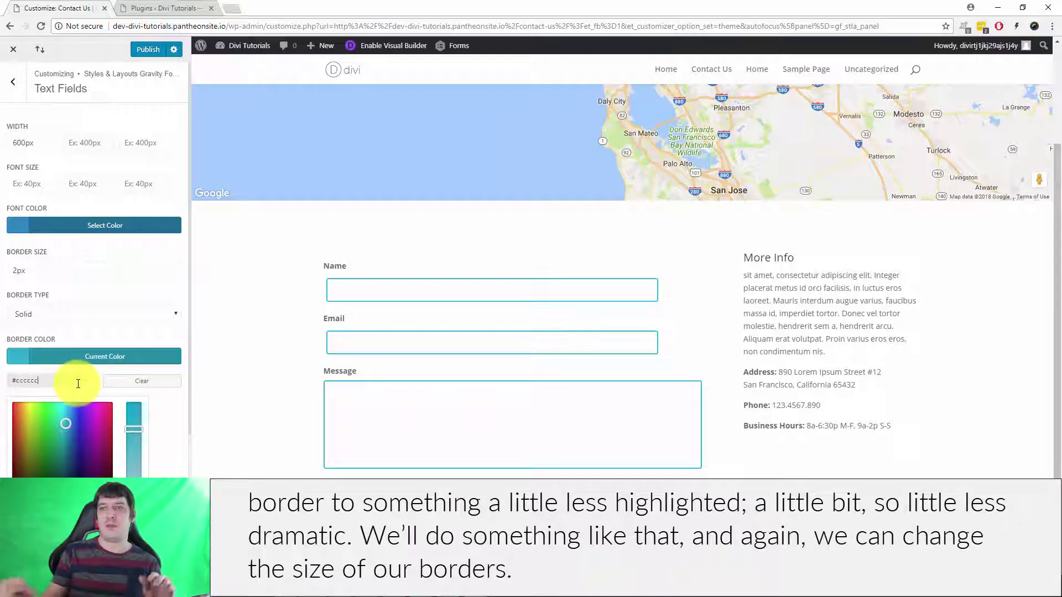
pyautogui.write('ccc')
pyautogui.click(162, 419)
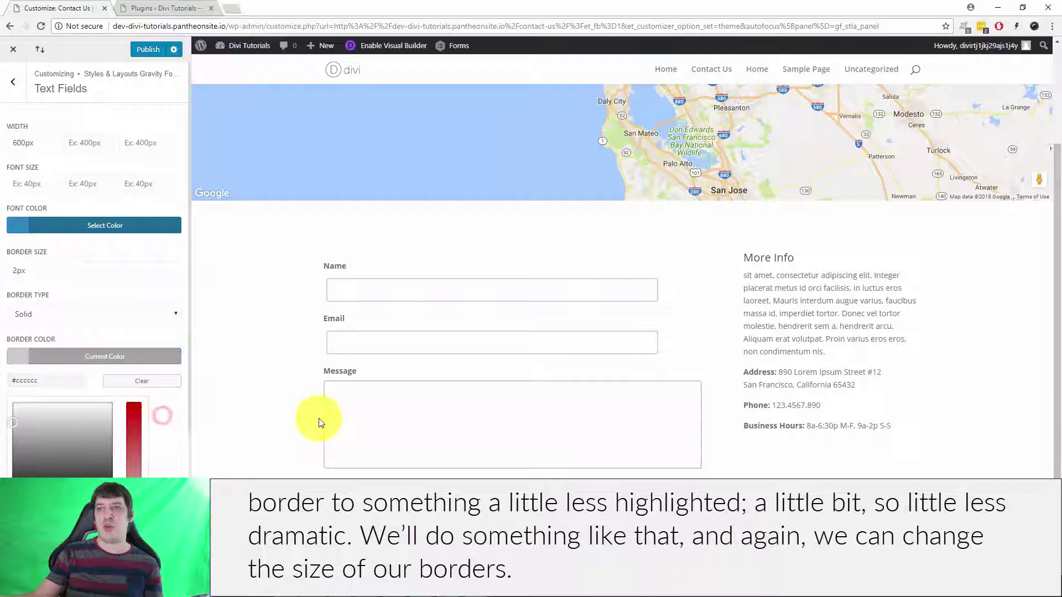
pyautogui.click(18, 271)
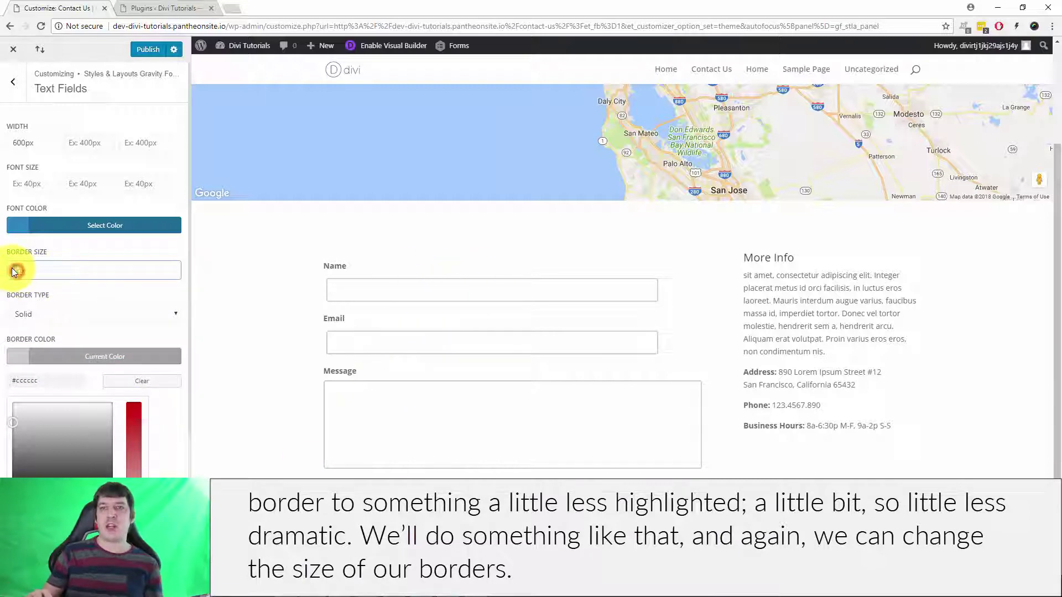
pyautogui.write('1')
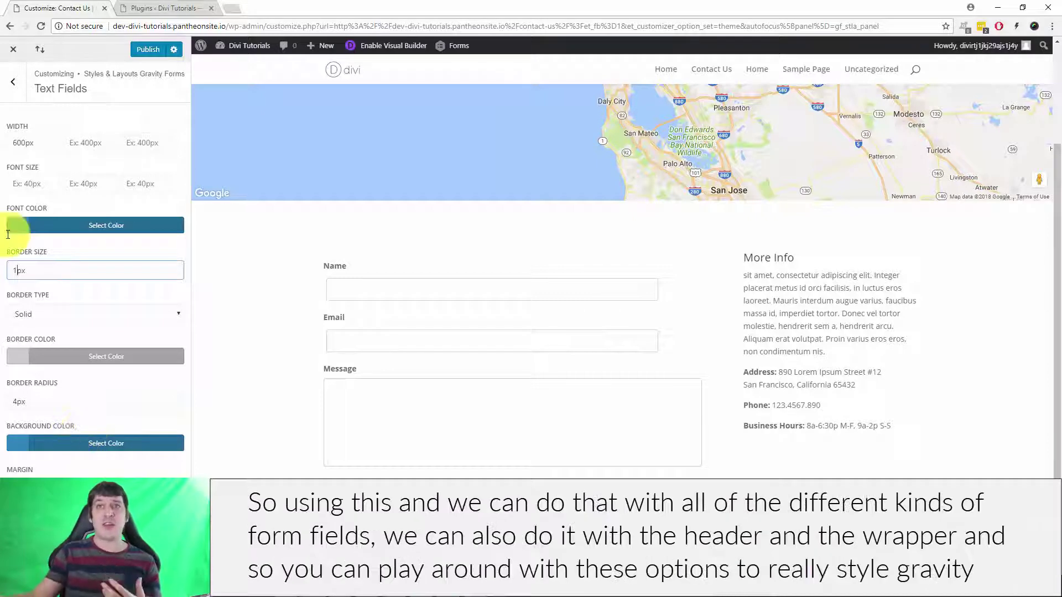
# Glance at the Form Header settings, then show the Submit Button section's border options
pyautogui.click(13, 82)
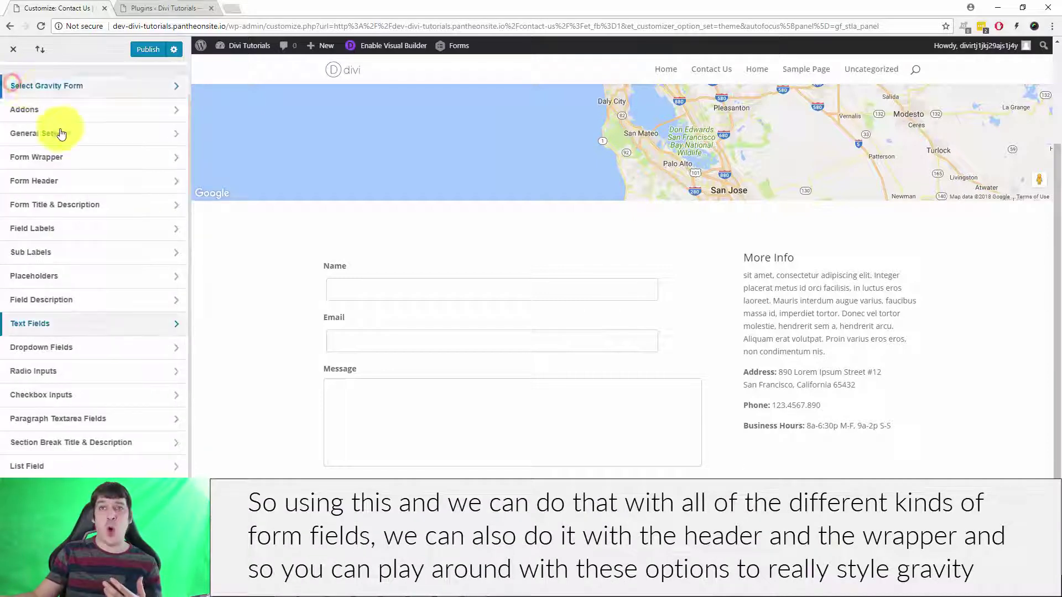
pyautogui.click(81, 180)
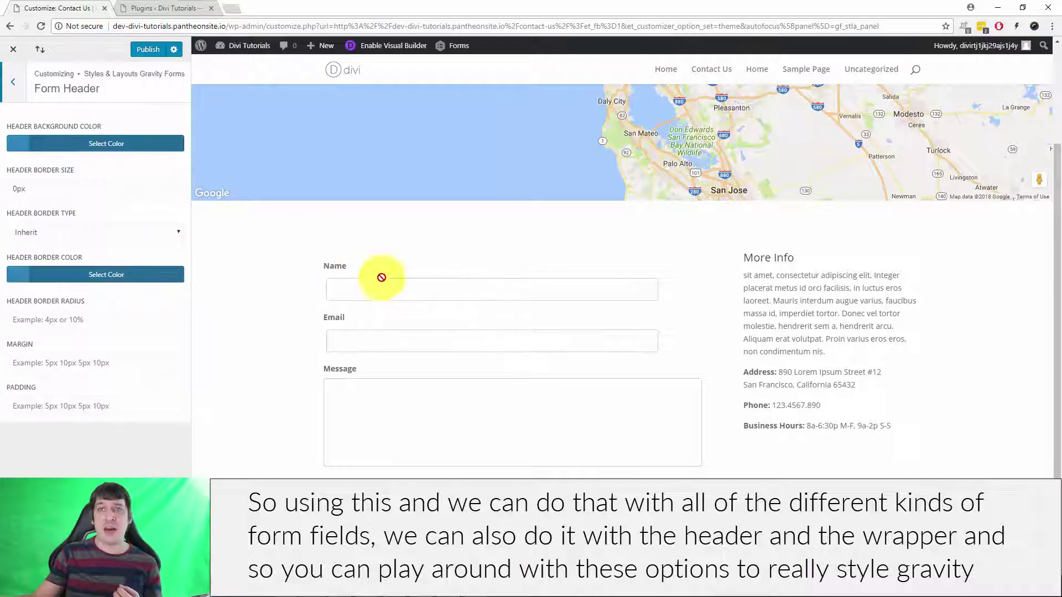
pyautogui.click(13, 82)
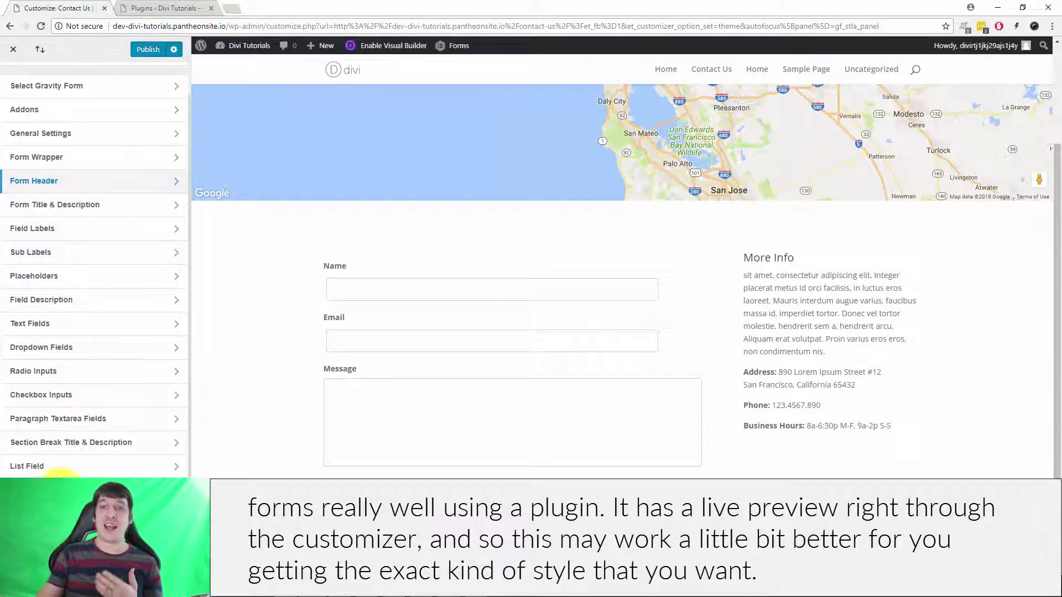
pyautogui.click(61, 486)
pyautogui.scroll(-4, 53, 373)
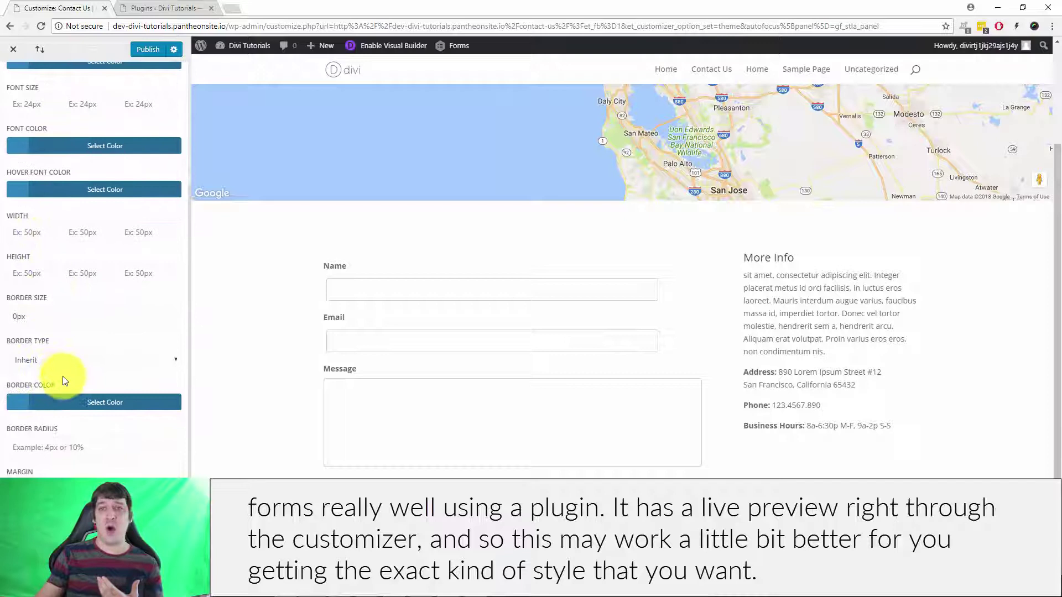